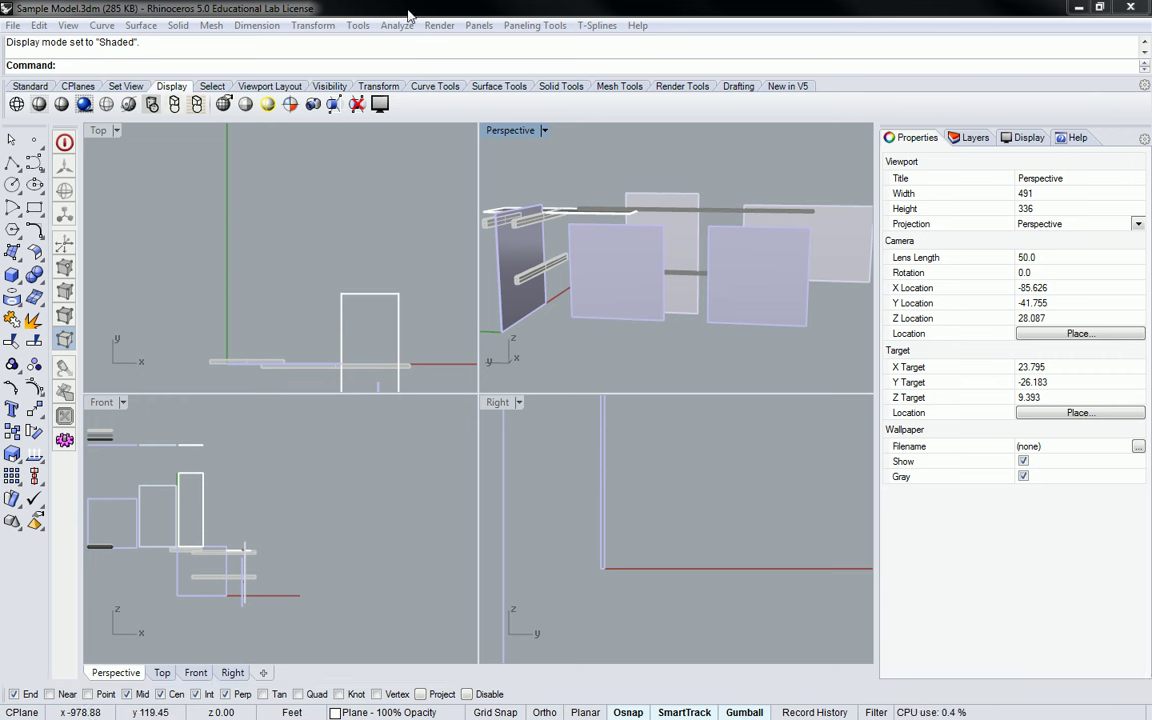
# - Maximize the Perspective viewport, orbit once and zoom in and out on the model
pyautogui.doubleClick(511, 133)
pyautogui.moveTo(488, 193); pyautogui.dragTo(505, 358, button='right')
pyautogui.scroll(-6, 584, 337)
pyautogui.scroll(3, 506, 350)
pyautogui.scroll(-5, 507, 339)
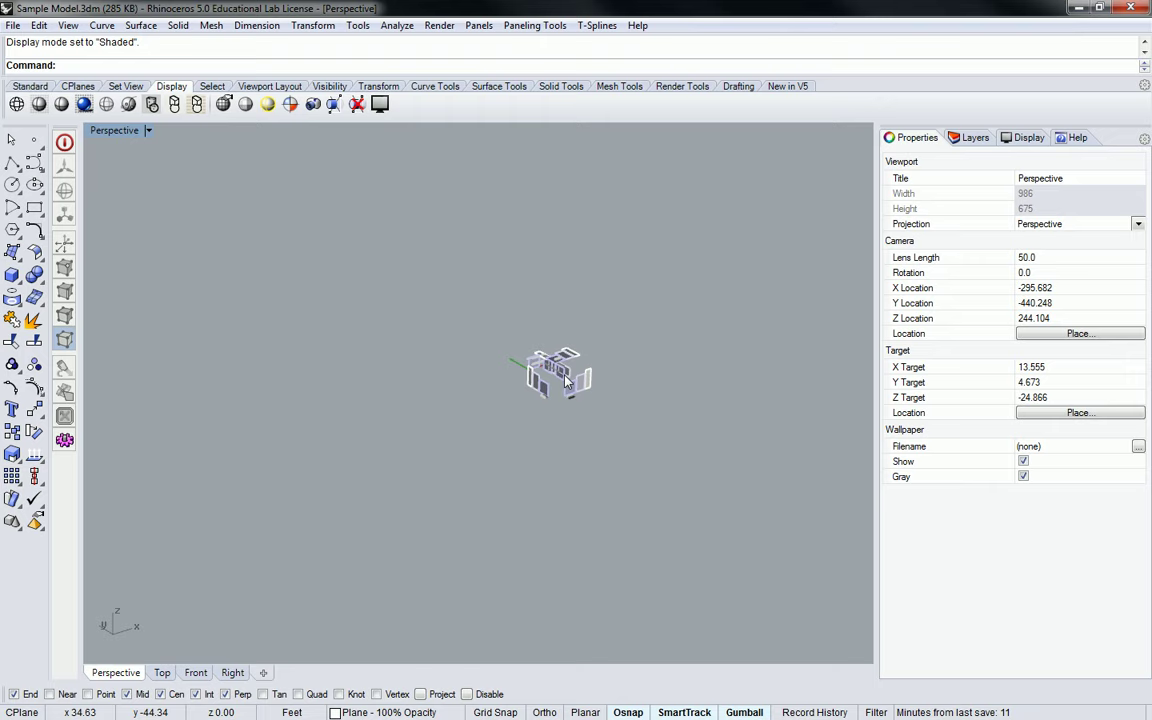
pyautogui.scroll(8, 507, 360)
pyautogui.scroll(7, 507, 373)
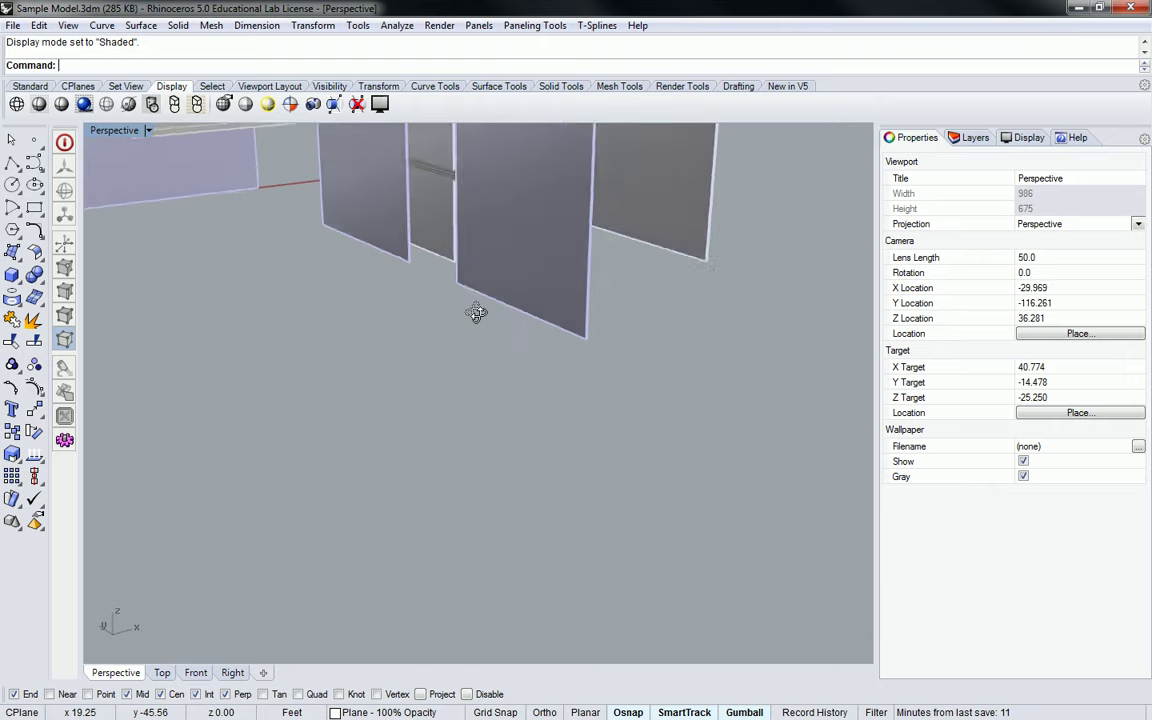
# - Orbit and zoom the Perspective view to look down on the model from above
pyautogui.moveTo(455, 291); pyautogui.dragTo(571, 342, button='right')
pyautogui.scroll(-3, 403, 268)
pyautogui.moveTo(403, 268); pyautogui.dragTo(578, 209, button='right')
pyautogui.scroll(-5, 698, 120)
pyautogui.scroll(6, 708, 148)
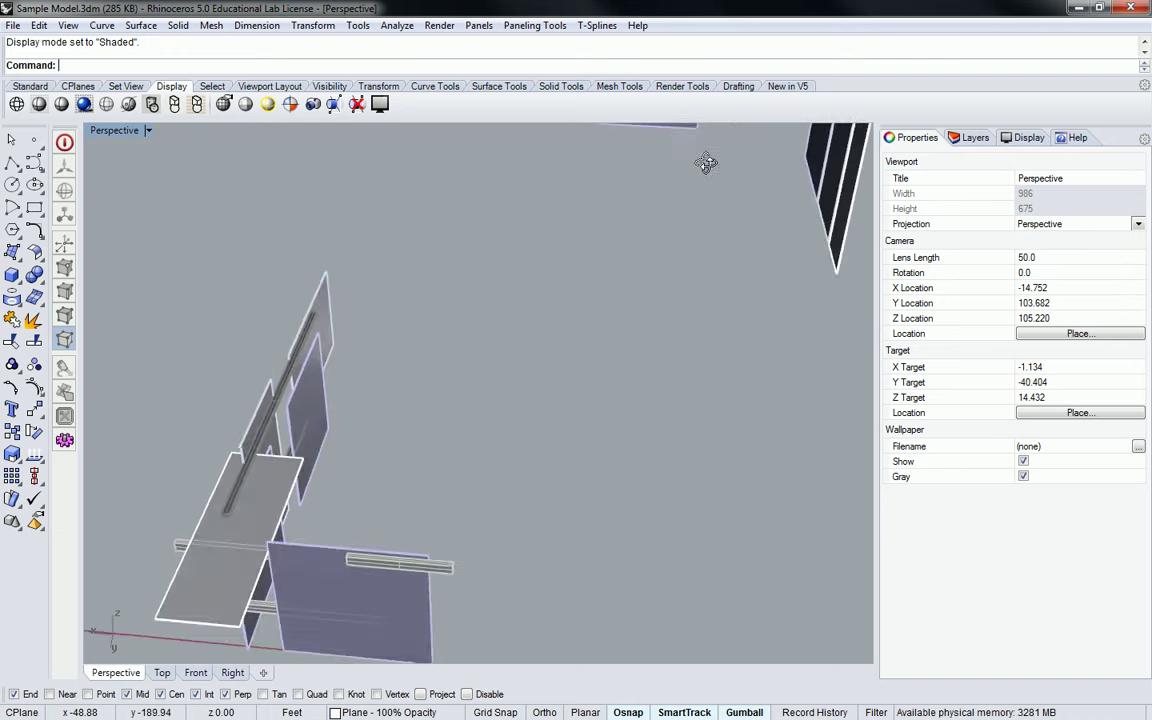
pyautogui.scroll(-8, 696, 175)
pyautogui.scroll(8, 704, 147)
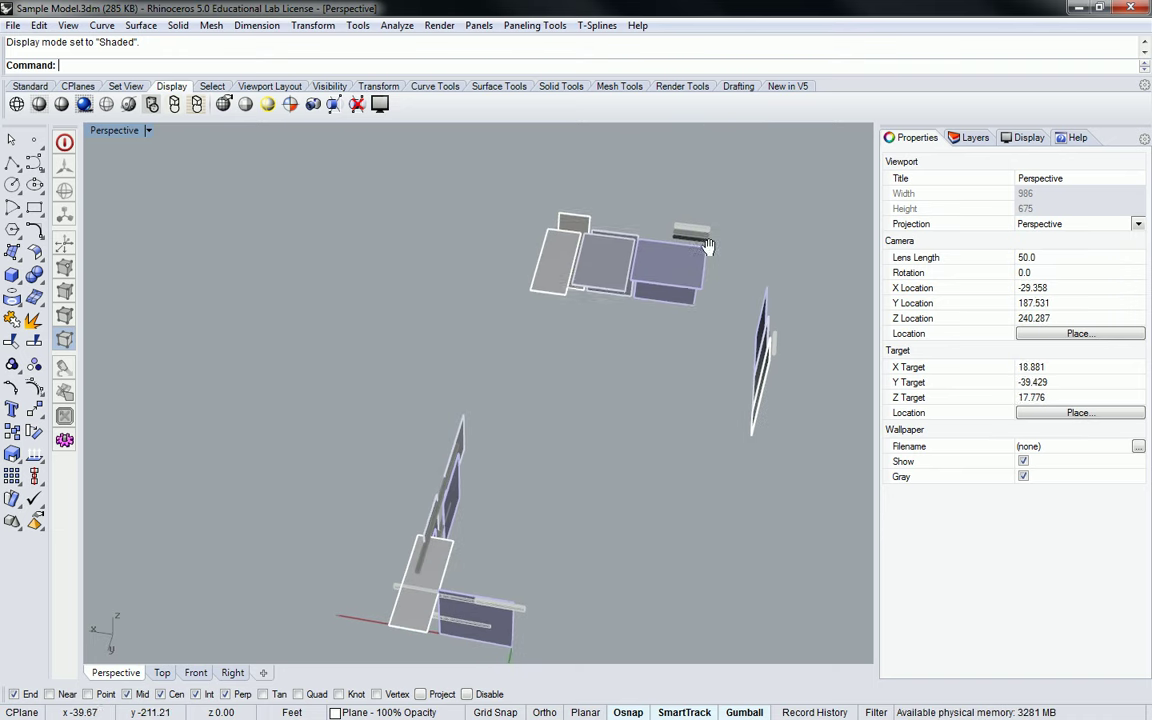
pyautogui.moveTo(560, 260); pyautogui.dragTo(476, 345, button='right')
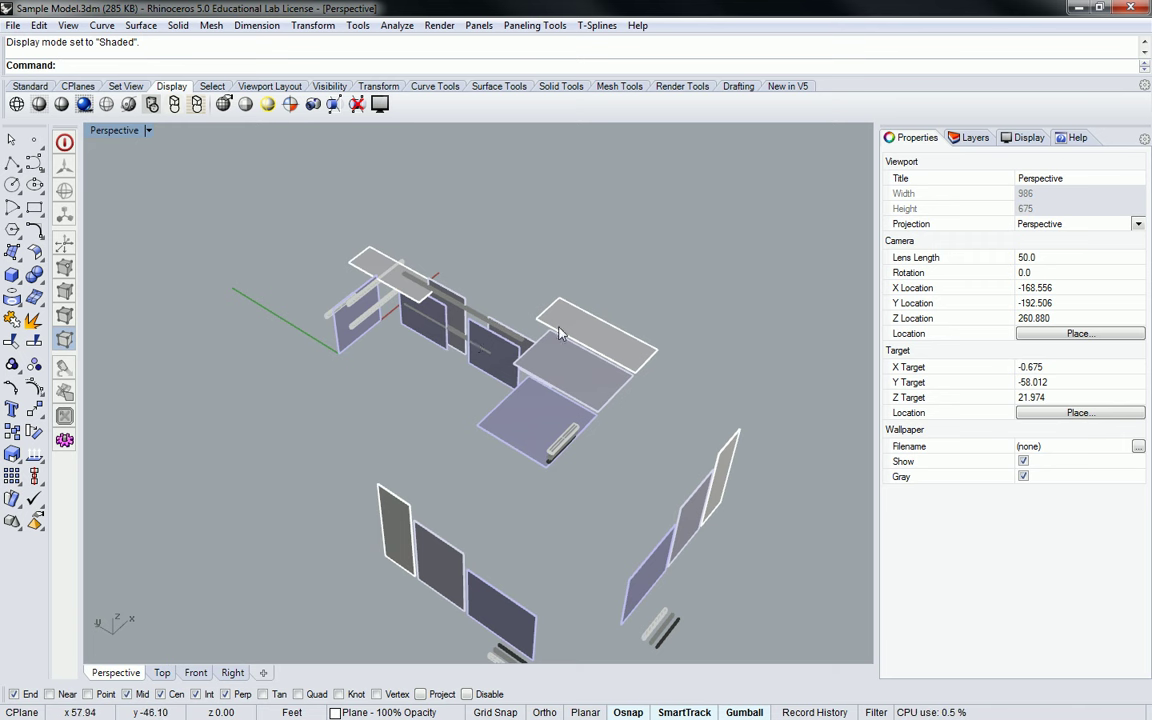
# - Rotate the camera to a top-down view, then orbit back to an oblique view of all panels
pyautogui.moveTo(476, 345); pyautogui.dragTo(395, 331, button='right')
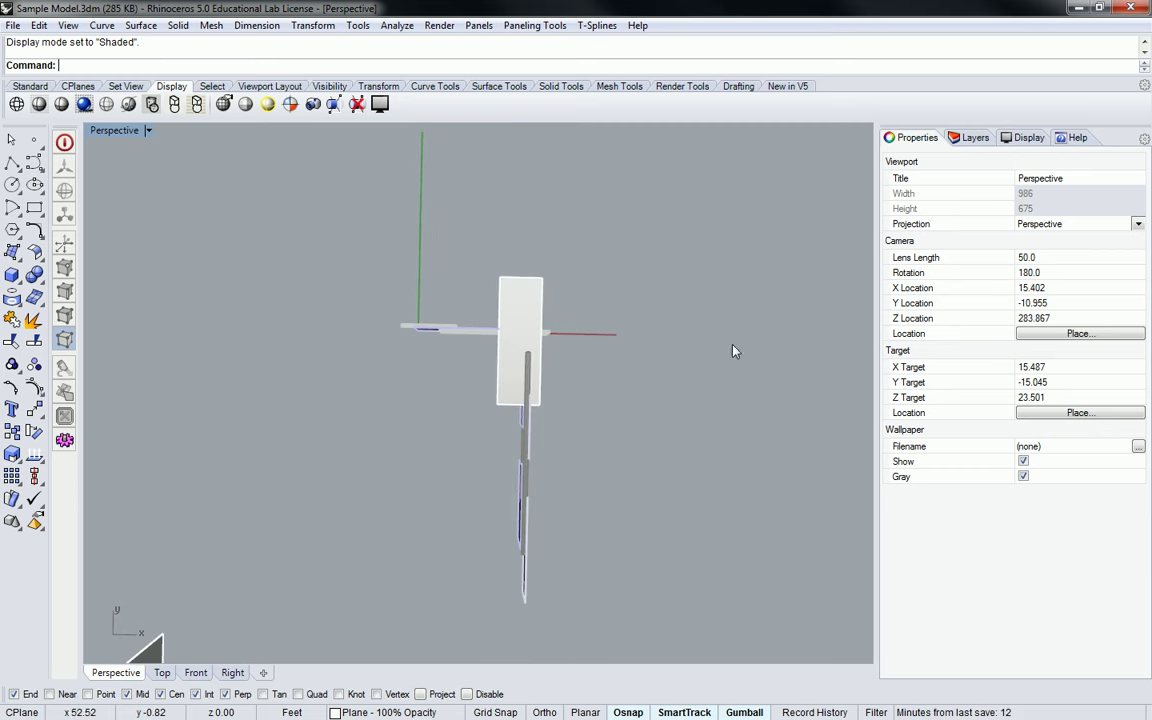
pyautogui.rightClick(391, 324)
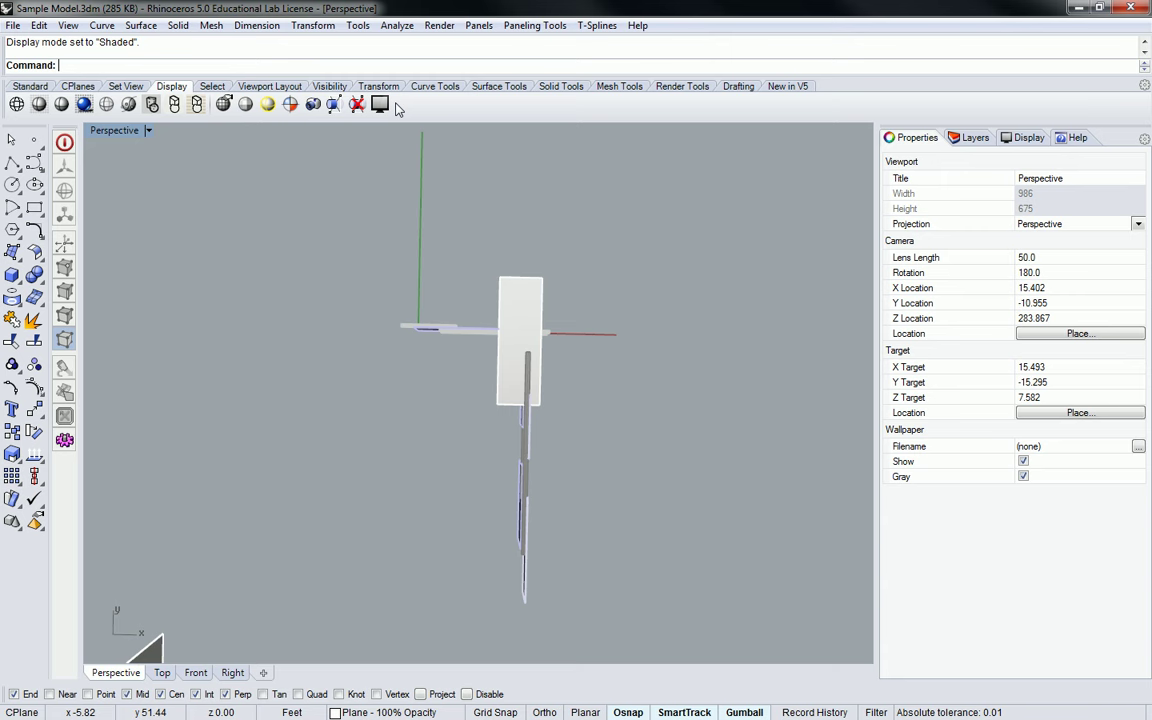
pyautogui.moveTo(108, 291); pyautogui.dragTo(497, 360, button='right')
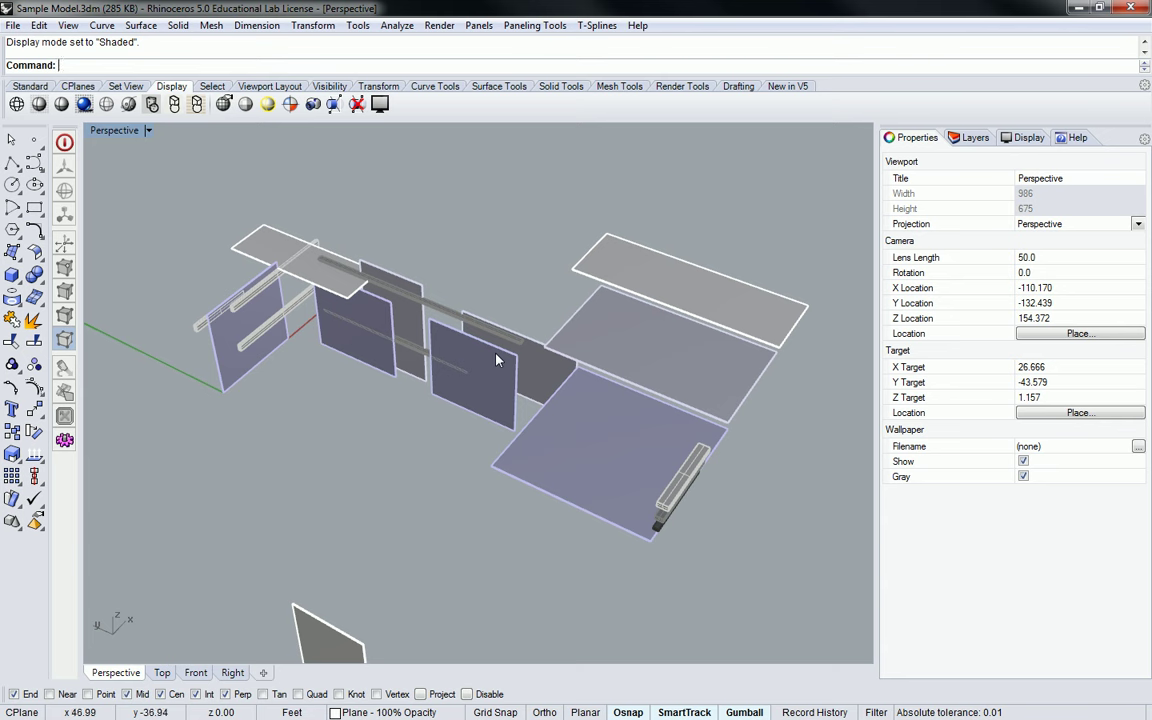
# - Switch the Perspective view to Rendered display and orbit and zoom close to the first wall panels
pyautogui.click(84, 105)
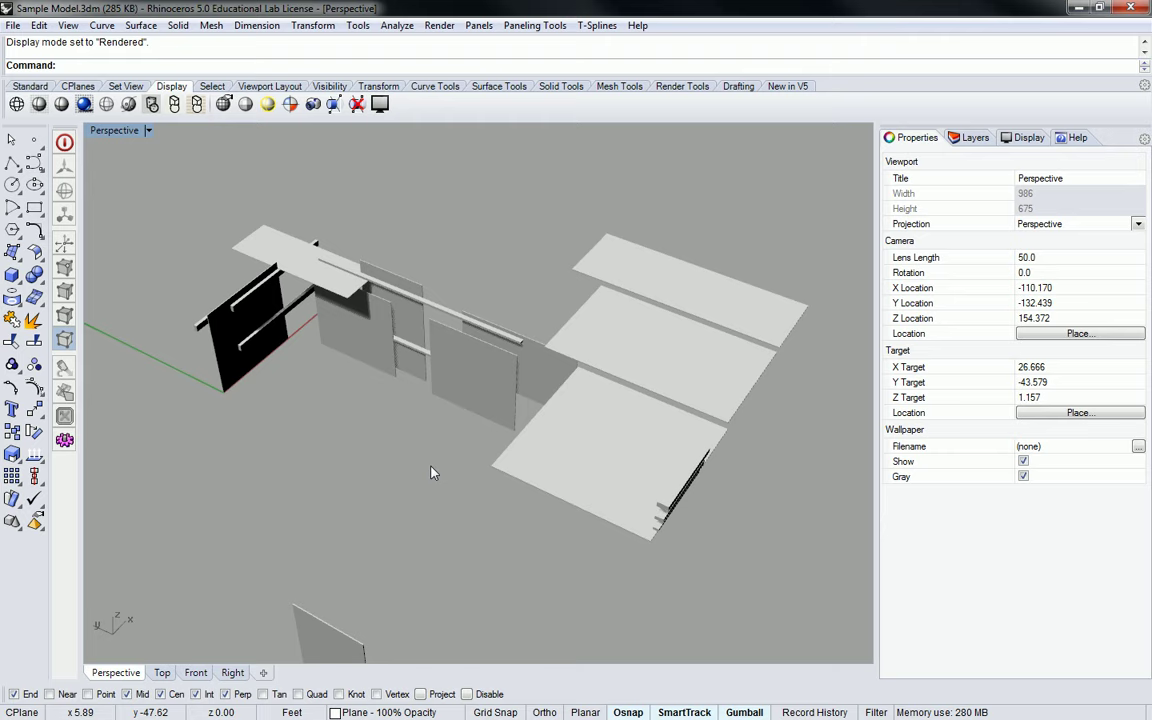
pyautogui.moveTo(437, 470); pyautogui.dragTo(408, 243, button='right')
pyautogui.scroll(-5, 408, 243)
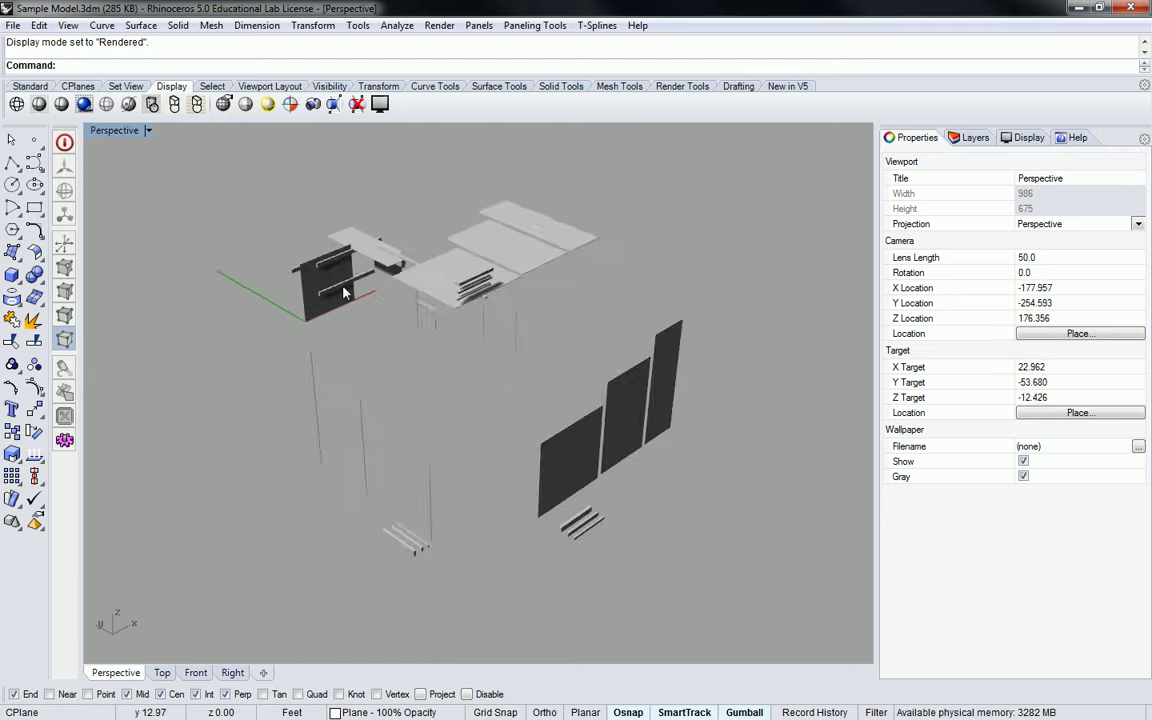
pyautogui.scroll(8, 330, 280)
pyautogui.scroll(-3, 575, 317)
pyautogui.moveTo(586, 327); pyautogui.dragTo(724, 365, button='right')
pyautogui.scroll(4, 724, 365)
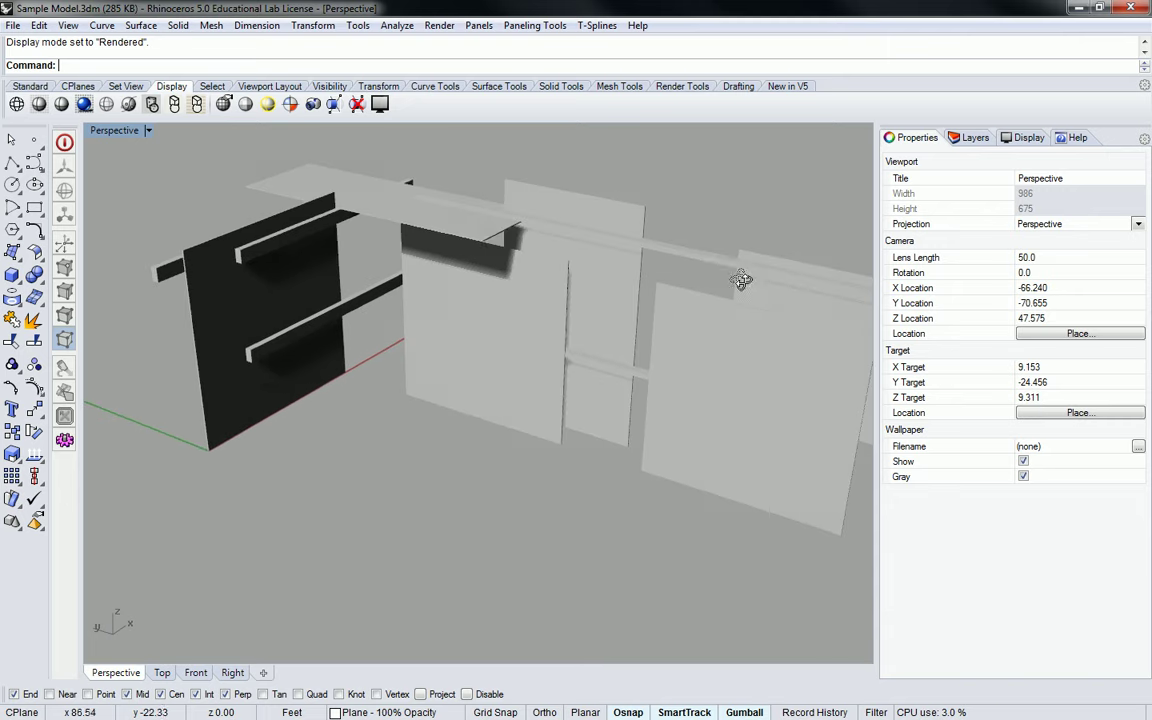
pyautogui.moveTo(740, 278); pyautogui.dragTo(741, 287, button='right')
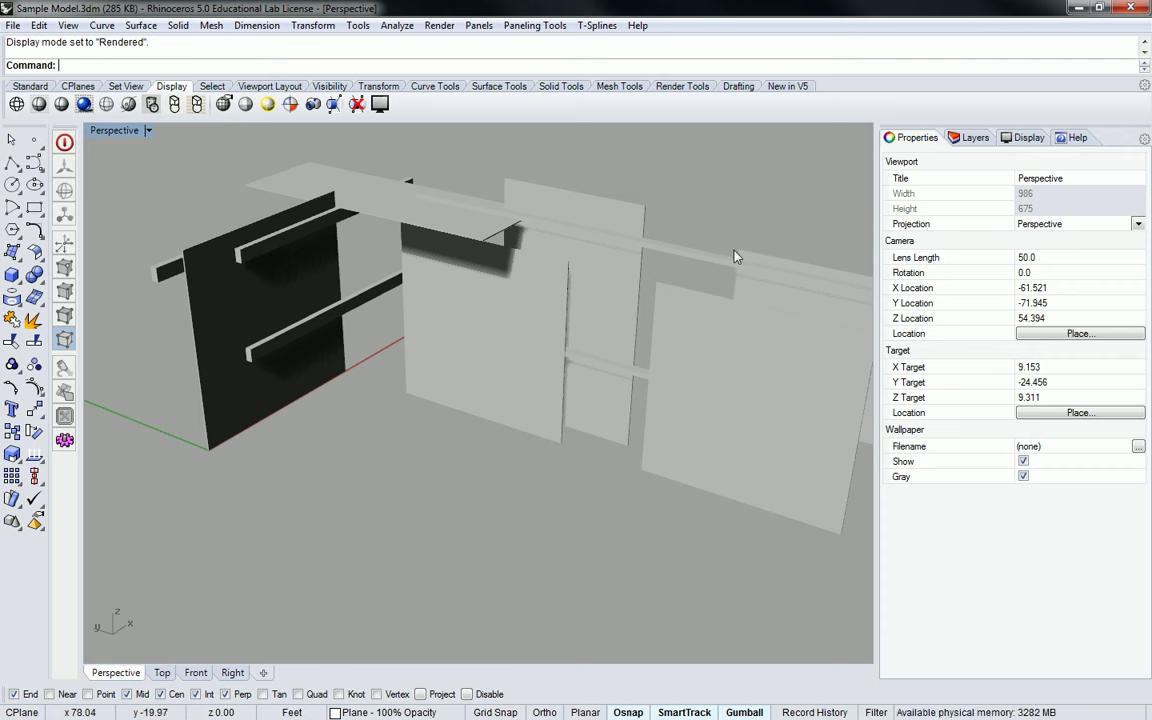
# - Switch the viewport display to Wireframe, then to Shaded
pyautogui.click(16, 104)
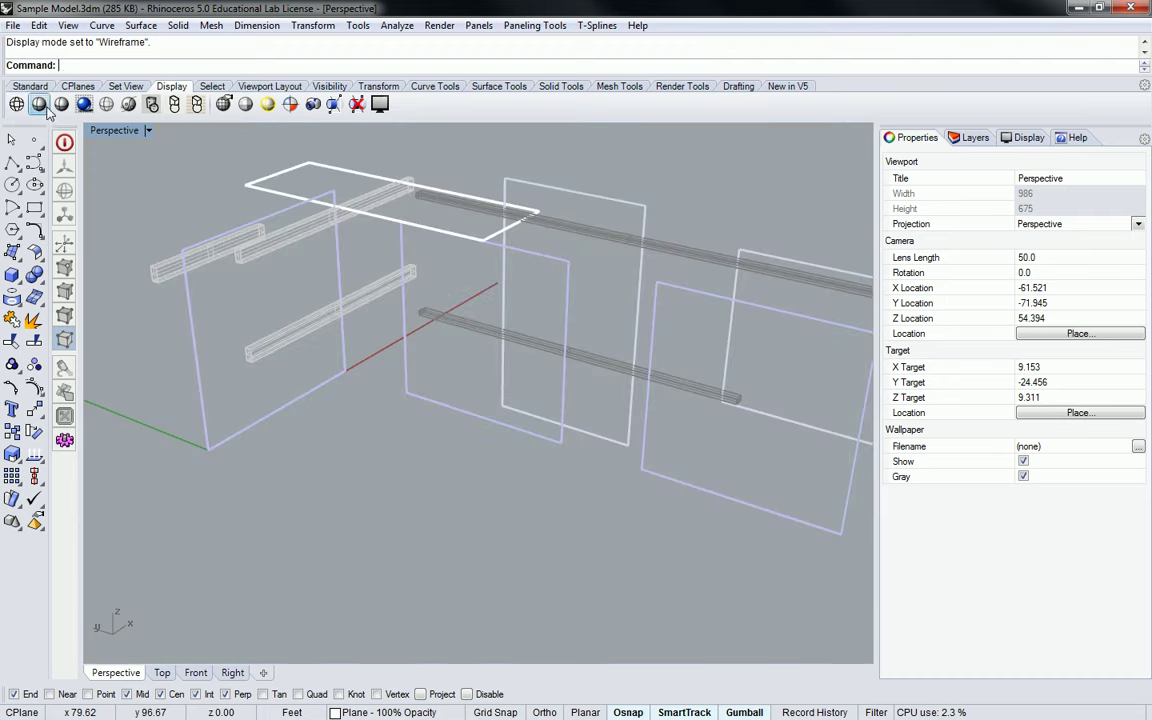
pyautogui.click(40, 105)
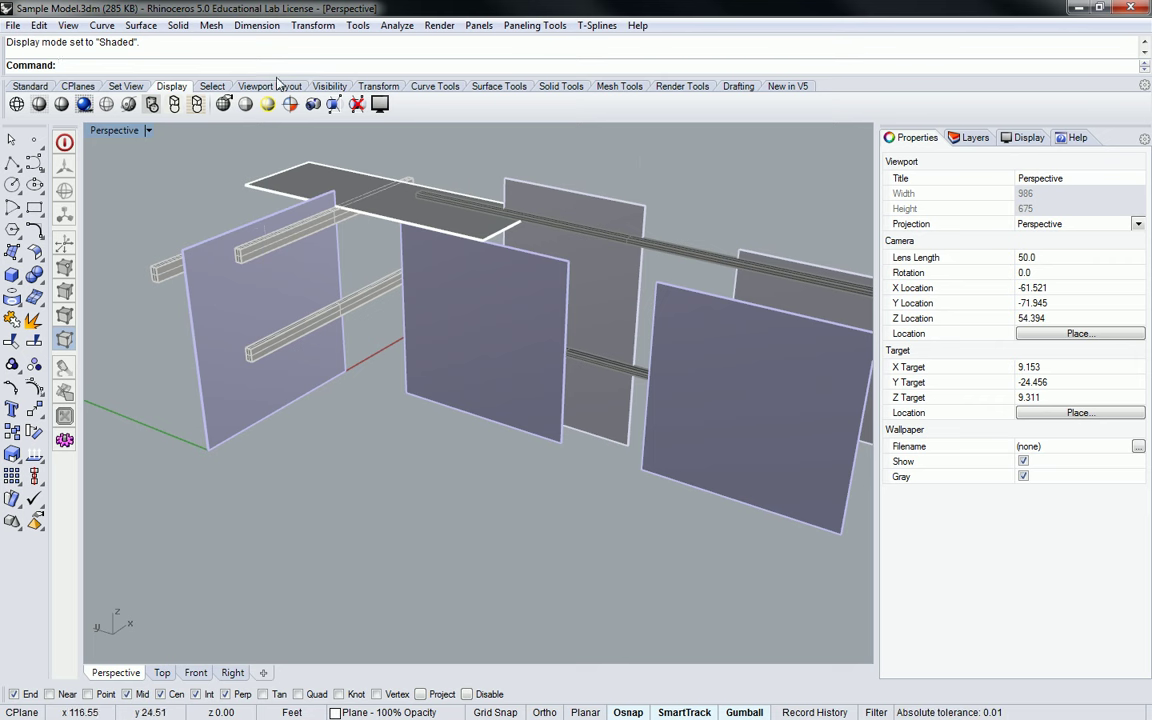
# - Restore the four-viewport layout, then pan and zoom the Top view
pyautogui.doubleClick(112, 130)
pyautogui.moveTo(368, 212); pyautogui.dragTo(255, 234, button='right')
pyautogui.scroll(5, 250, 236)
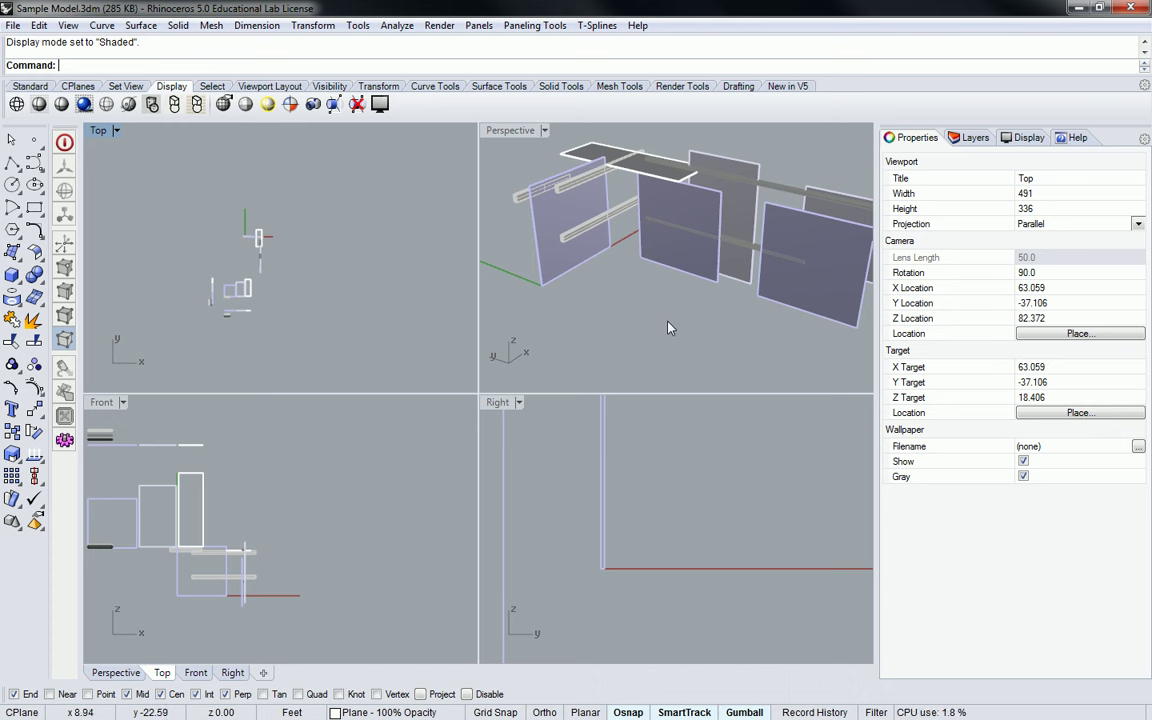
# - Zoom and orbit Perspective to eye level between the panels, then recenter the Top view
pyautogui.click(620, 339)
pyautogui.scroll(3, 653, 208)
pyautogui.scroll(5, 653, 208)
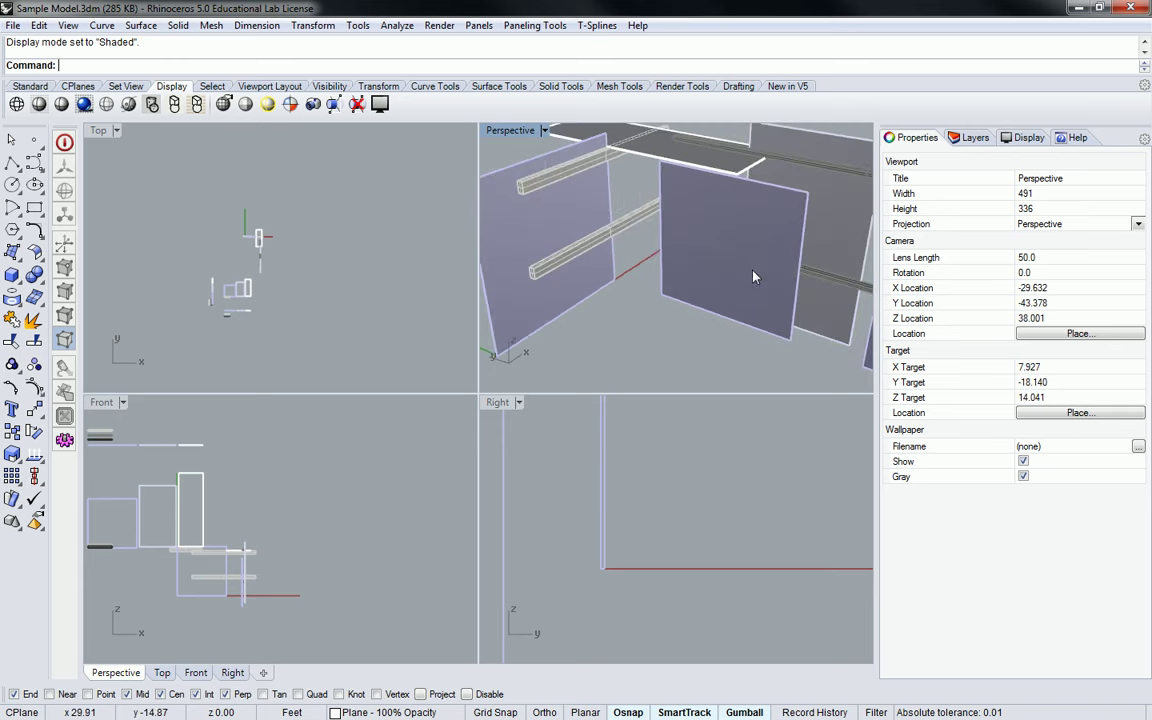
pyautogui.moveTo(653, 249)
pyautogui.mouseDown(button='right')
pyautogui.moveTo(764, 319)
pyautogui.moveTo(715, 239)
pyautogui.moveTo(653, 226)
pyautogui.moveTo(759, 270)
pyautogui.moveTo(741, 203)
pyautogui.moveTo(753, 221)
pyautogui.moveTo(660, 240)
pyautogui.mouseUp(button='right')
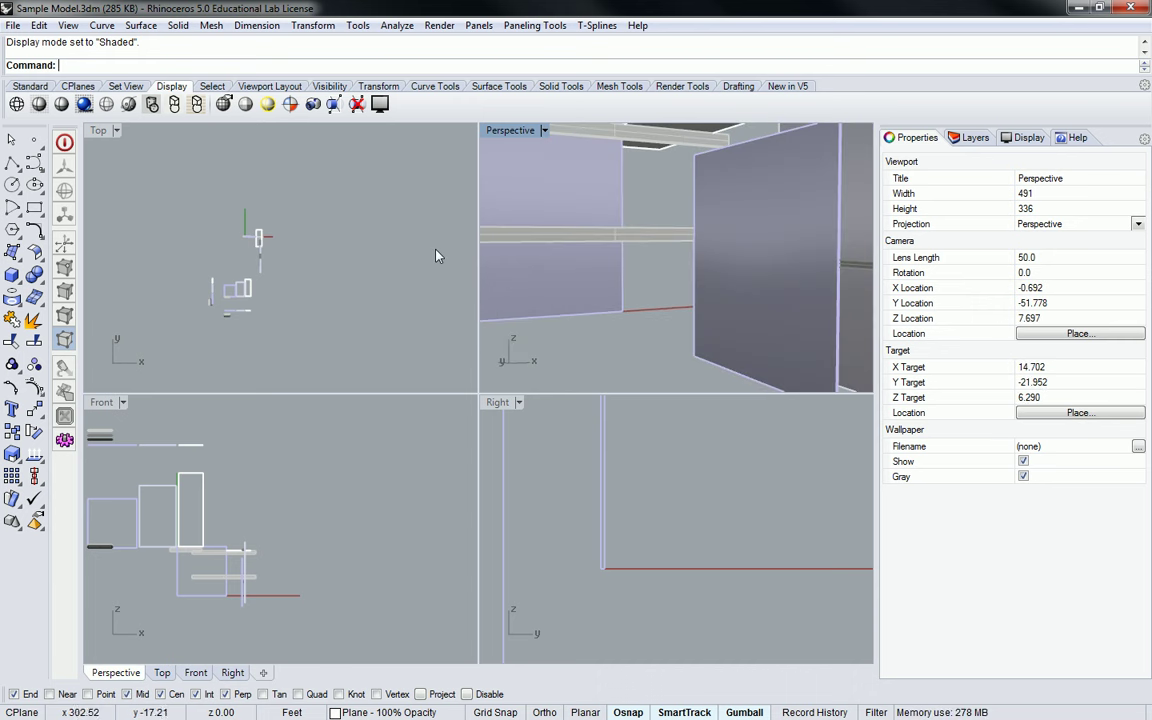
pyautogui.click(219, 252)
pyautogui.scroll(3, 237, 273)
pyautogui.moveTo(219, 278); pyautogui.dragTo(252, 268, button='right')
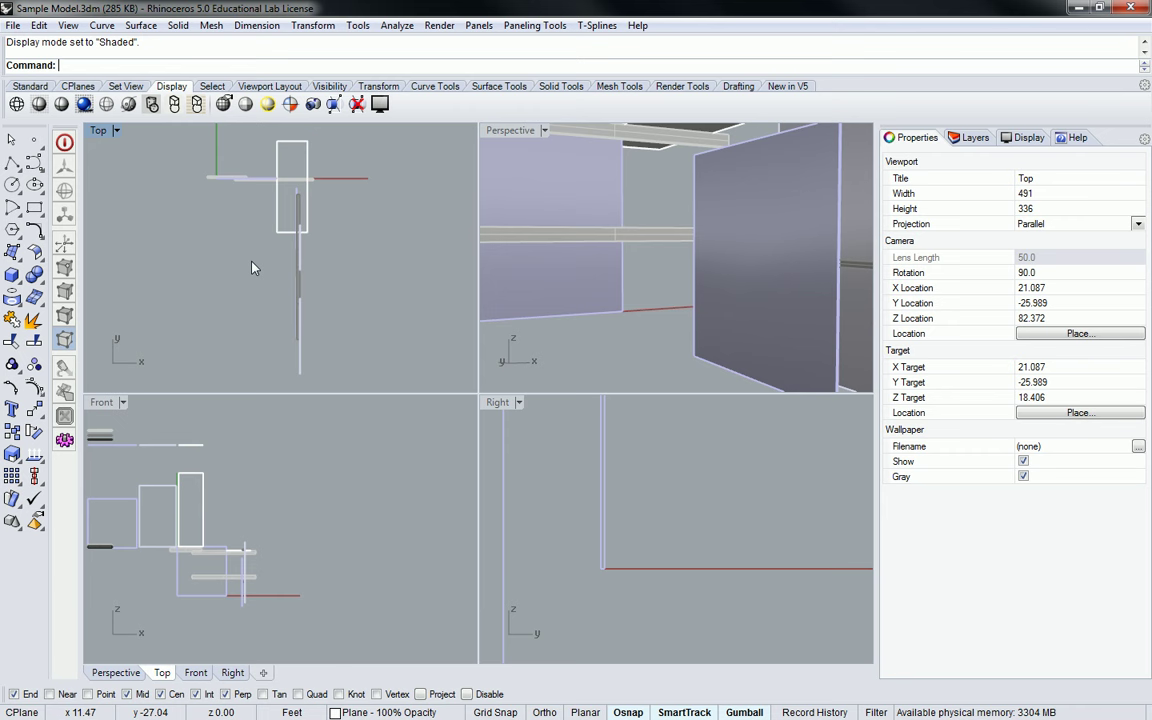
# - Run Camera with the Show option to display the Perspective camera in the other views
pyautogui.write('Camera')
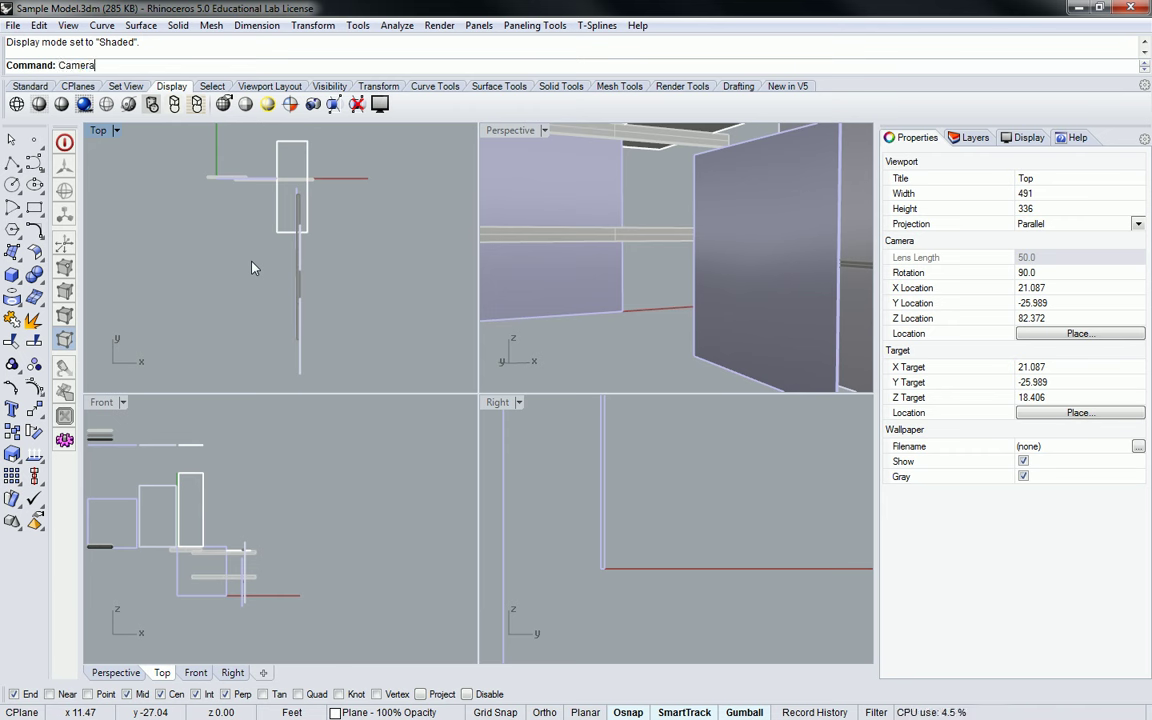
pyautogui.press('Return')
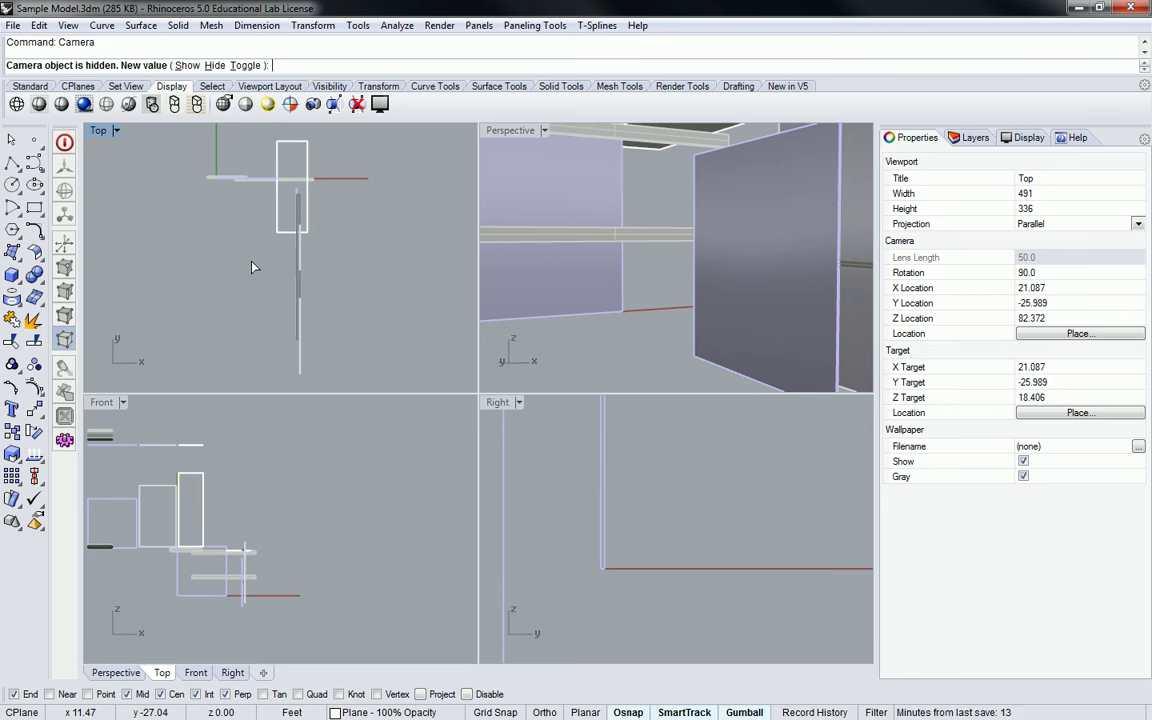
pyautogui.write('s')
pyautogui.press('Return')
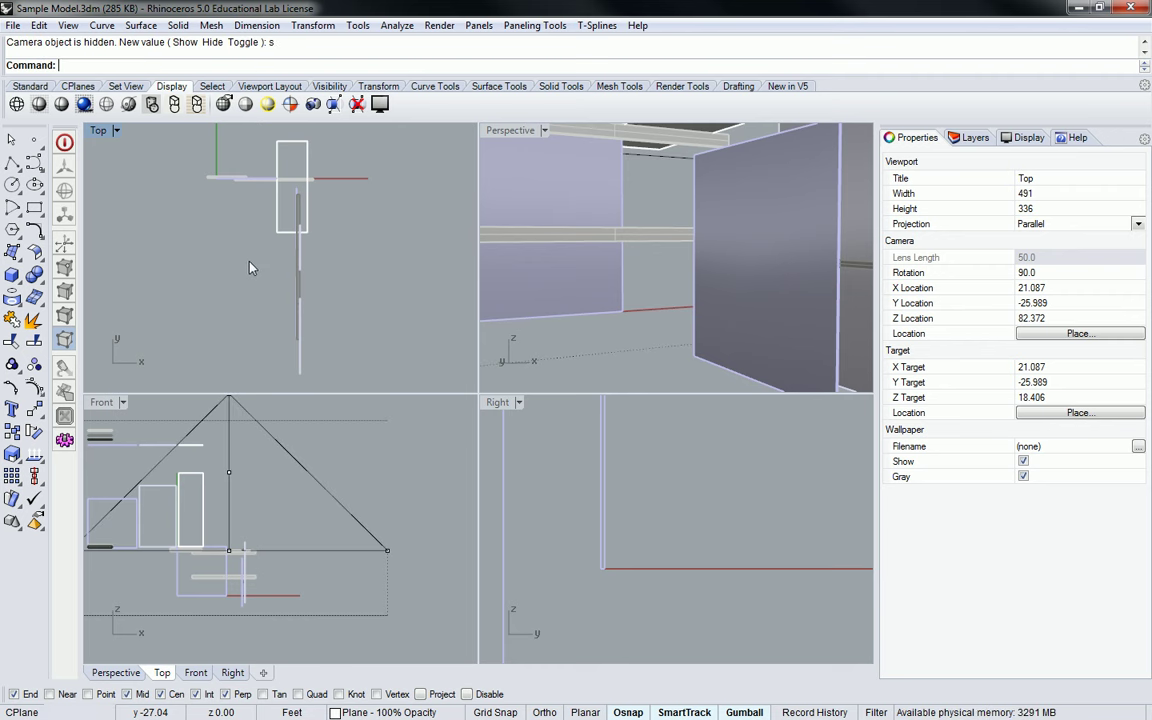
# - Pan the Front view to frame the camera and orbit Perspective out to see its lines
pyautogui.click(391, 457)
pyautogui.click(298, 285)
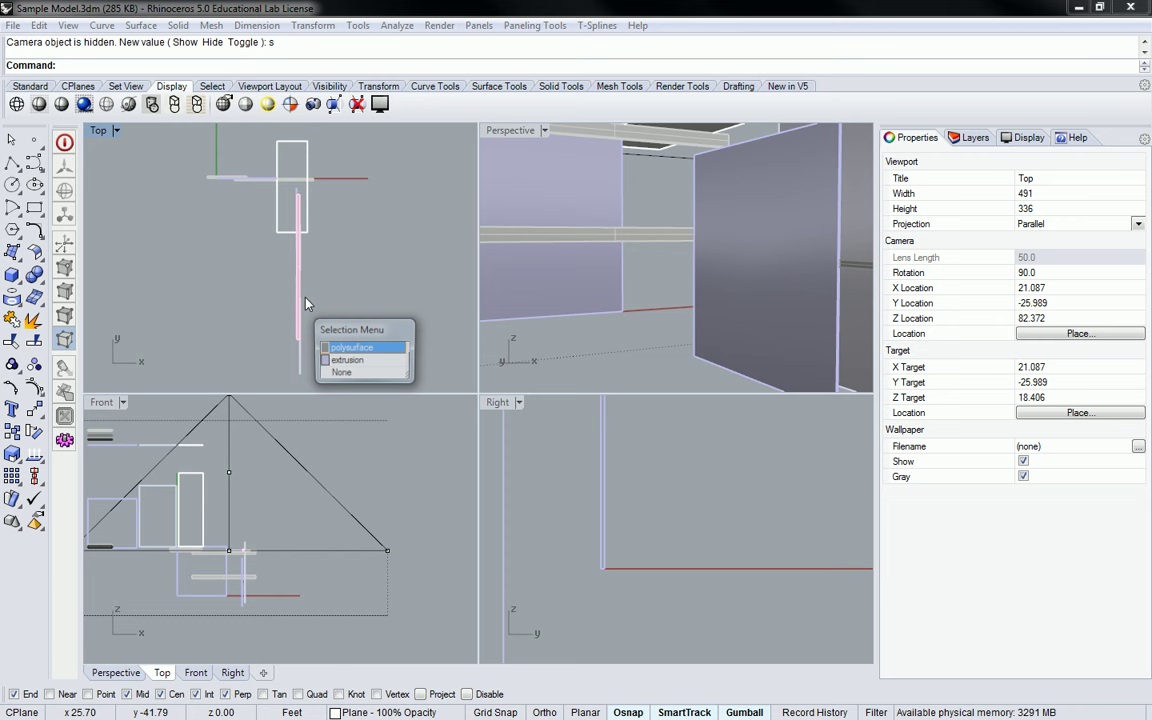
pyautogui.scroll(-4, 380, 272)
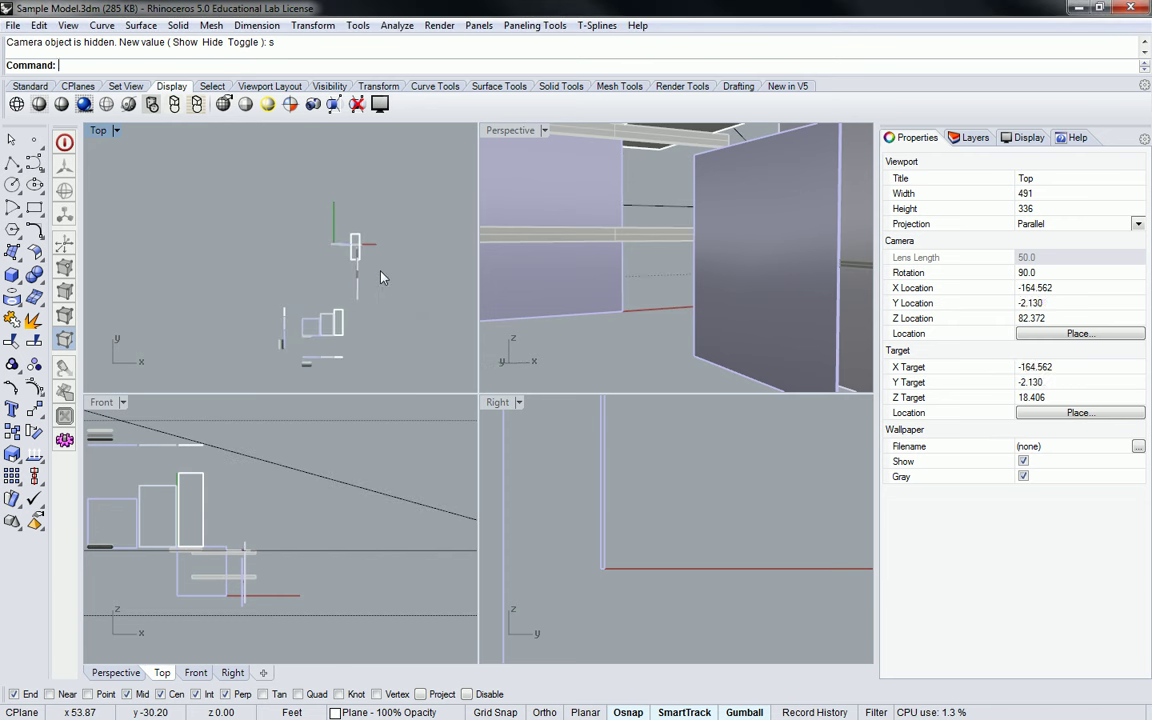
pyautogui.scroll(4, 380, 277)
pyautogui.click(377, 459)
pyautogui.moveTo(377, 459); pyautogui.dragTo(355, 440, button='right')
pyautogui.click(584, 342)
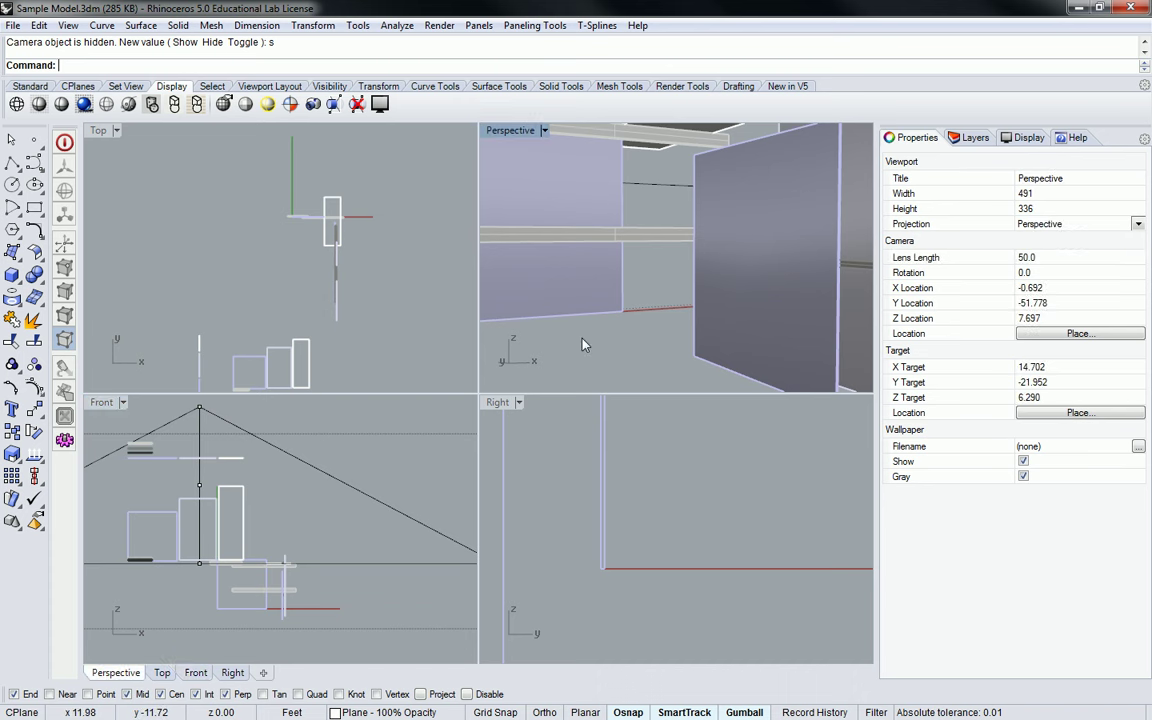
pyautogui.moveTo(586, 316); pyautogui.dragTo(655, 224, button='right')
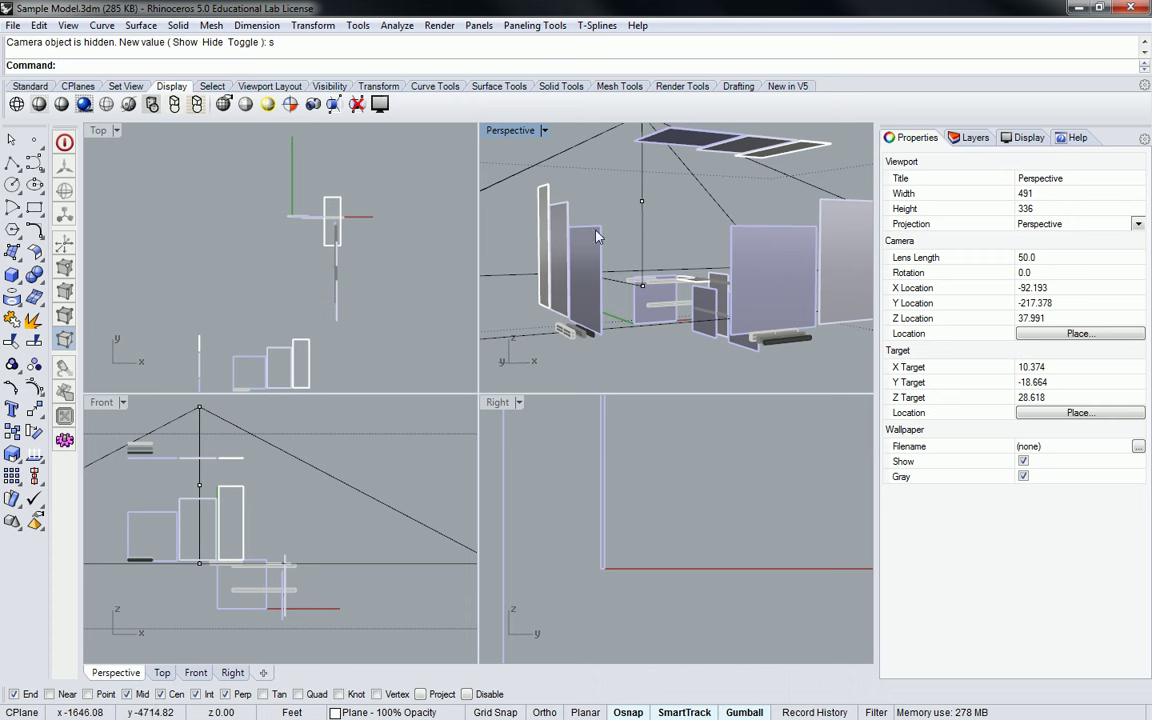
# - Undo the last material transparency change
pyautogui.click(425, 225)
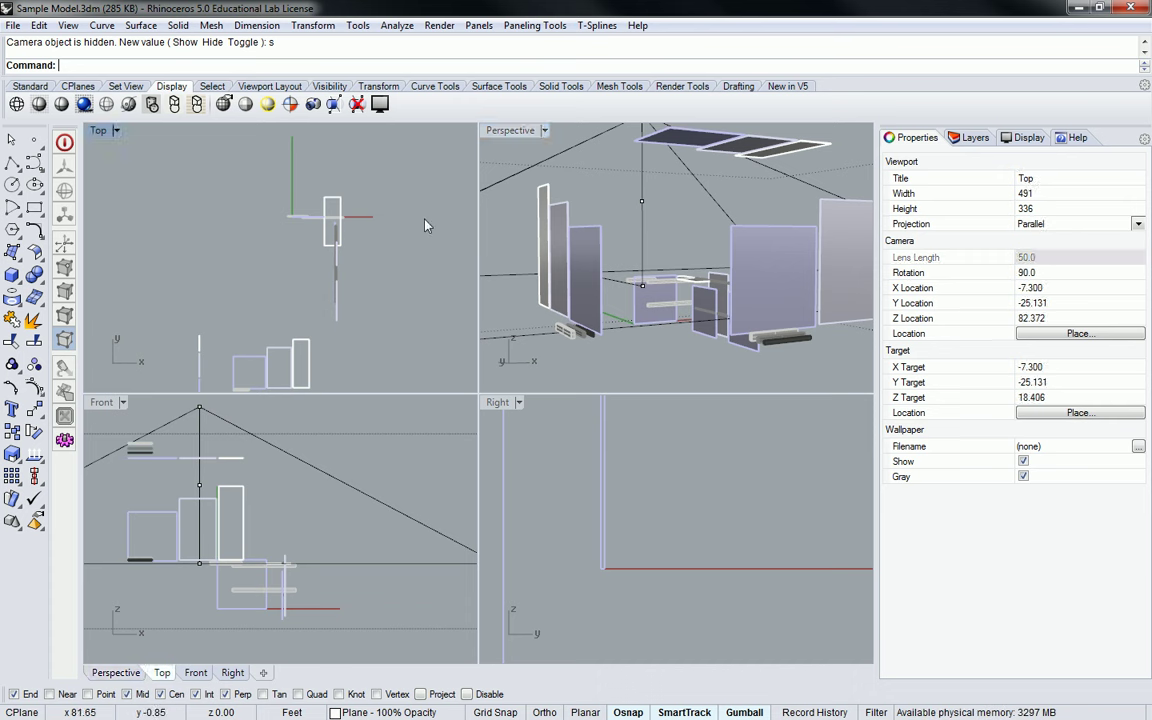
pyautogui.hotkey('ctrl', 'z')
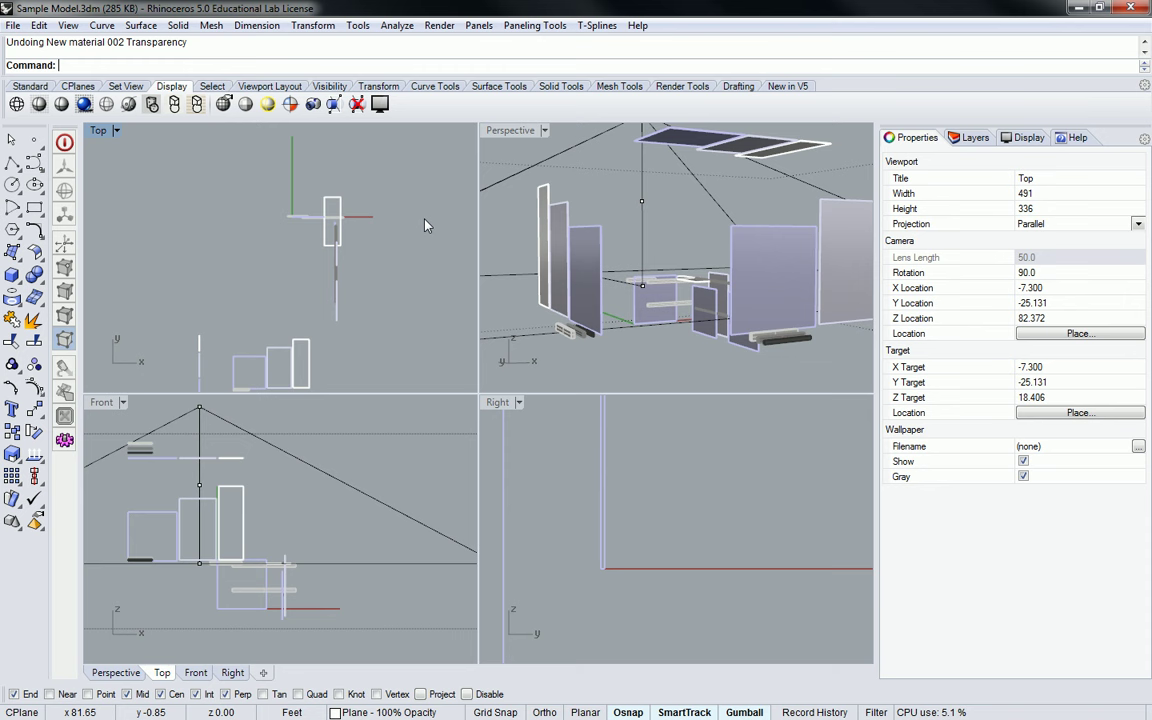
pyautogui.click(253, 425)
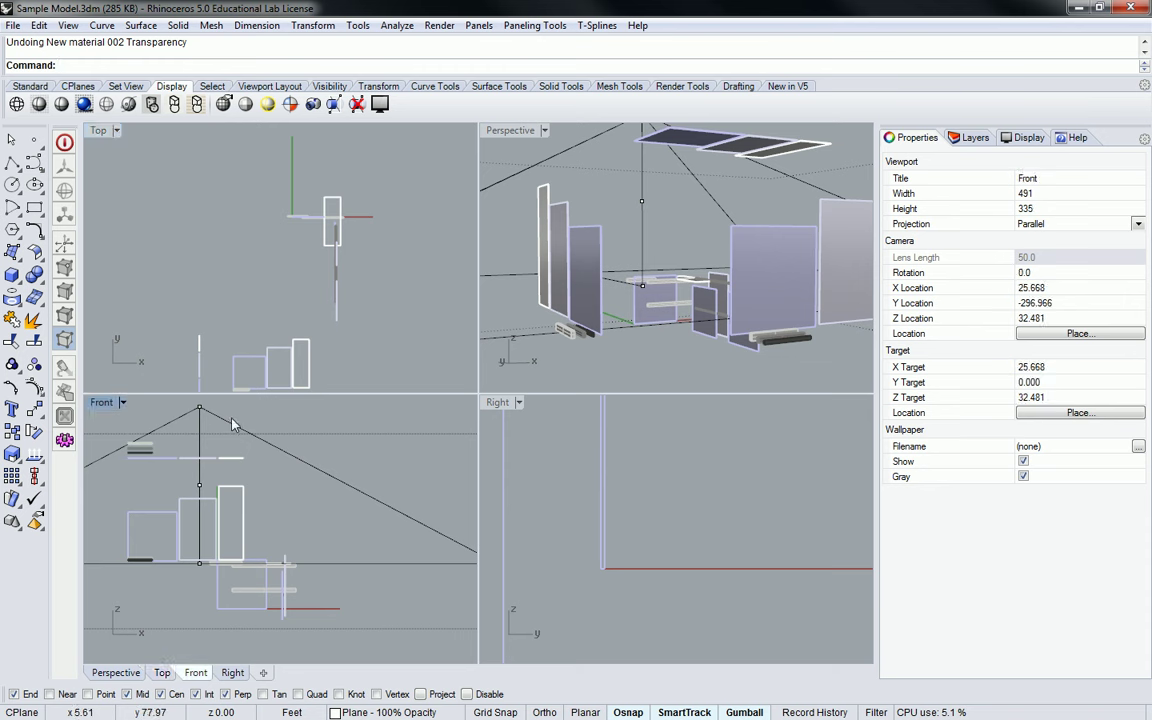
# - Hide the camera object in all views using Camera with the Hide option
pyautogui.write('Camera')
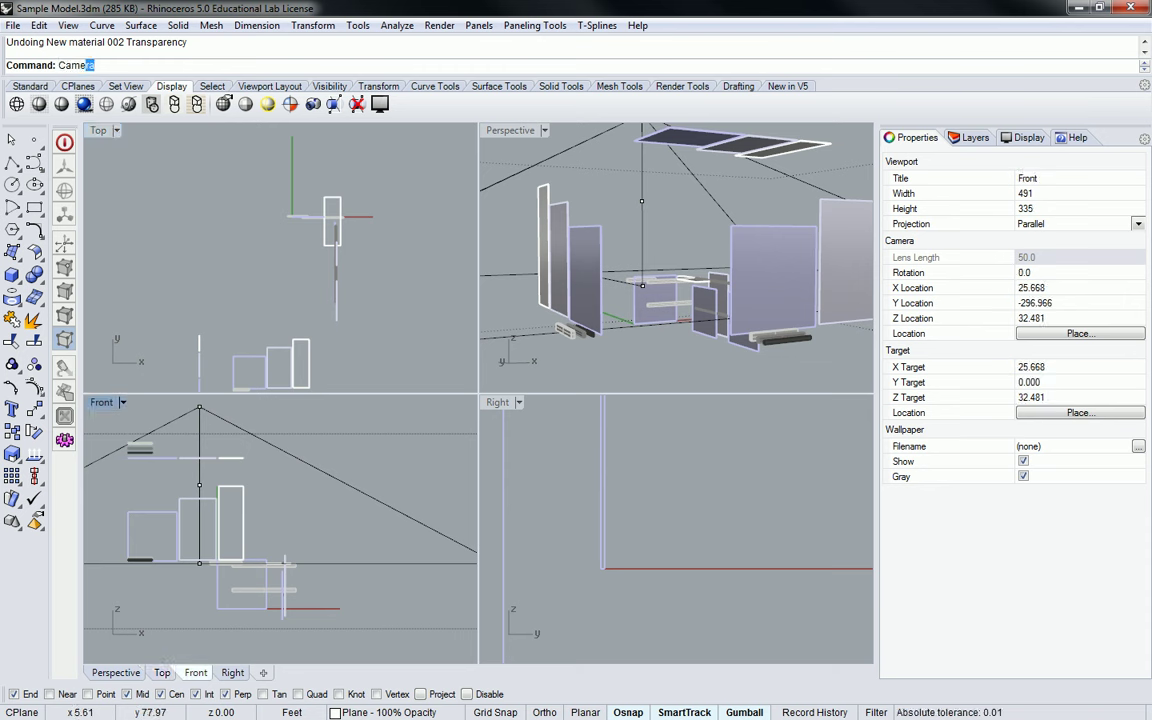
pyautogui.press('Return')
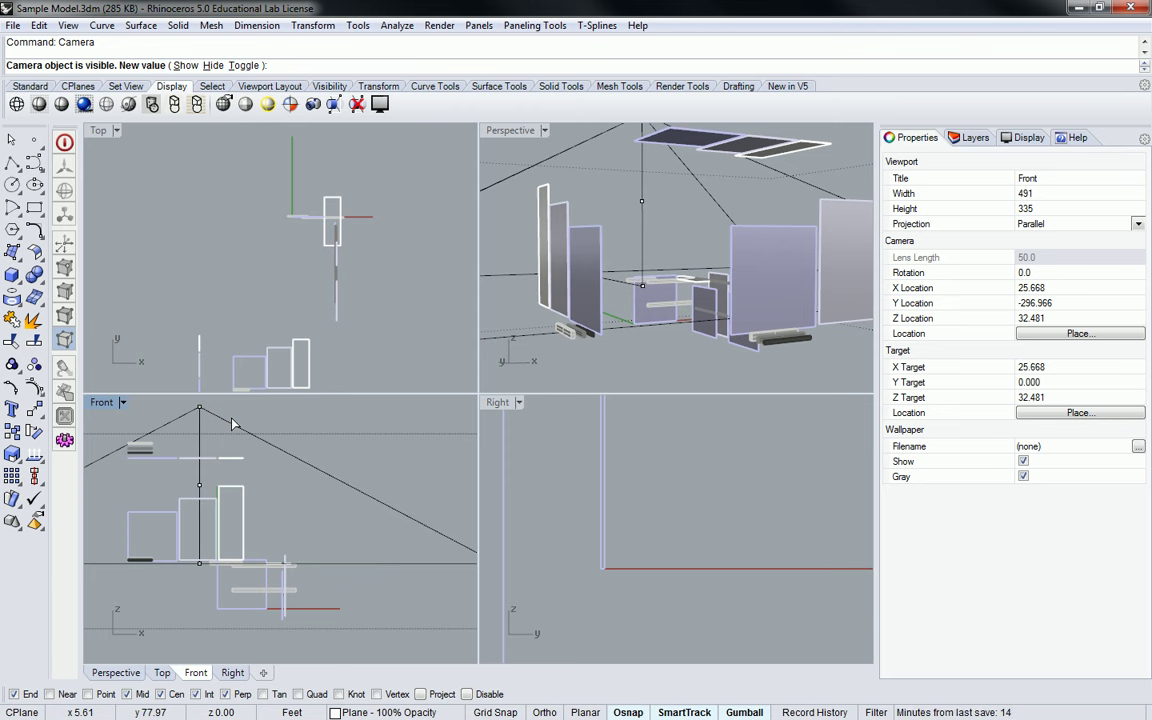
pyautogui.press('Escape')
pyautogui.click(241, 294)
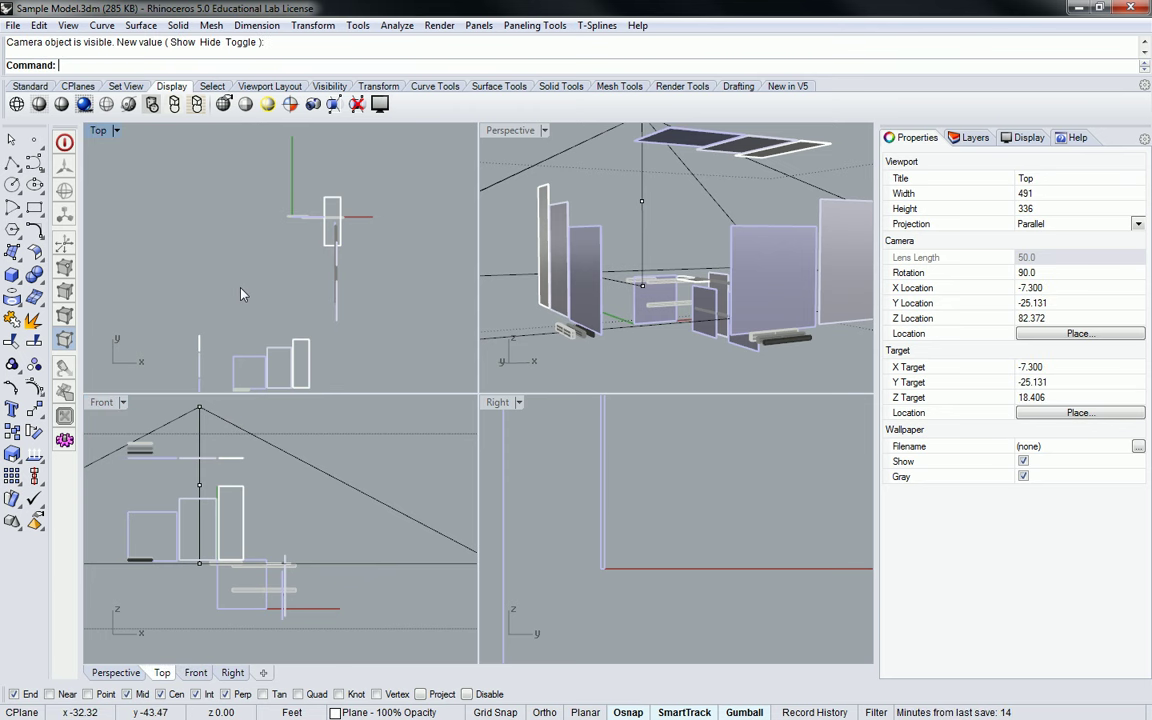
pyautogui.write('Camera')
pyautogui.press('Return')
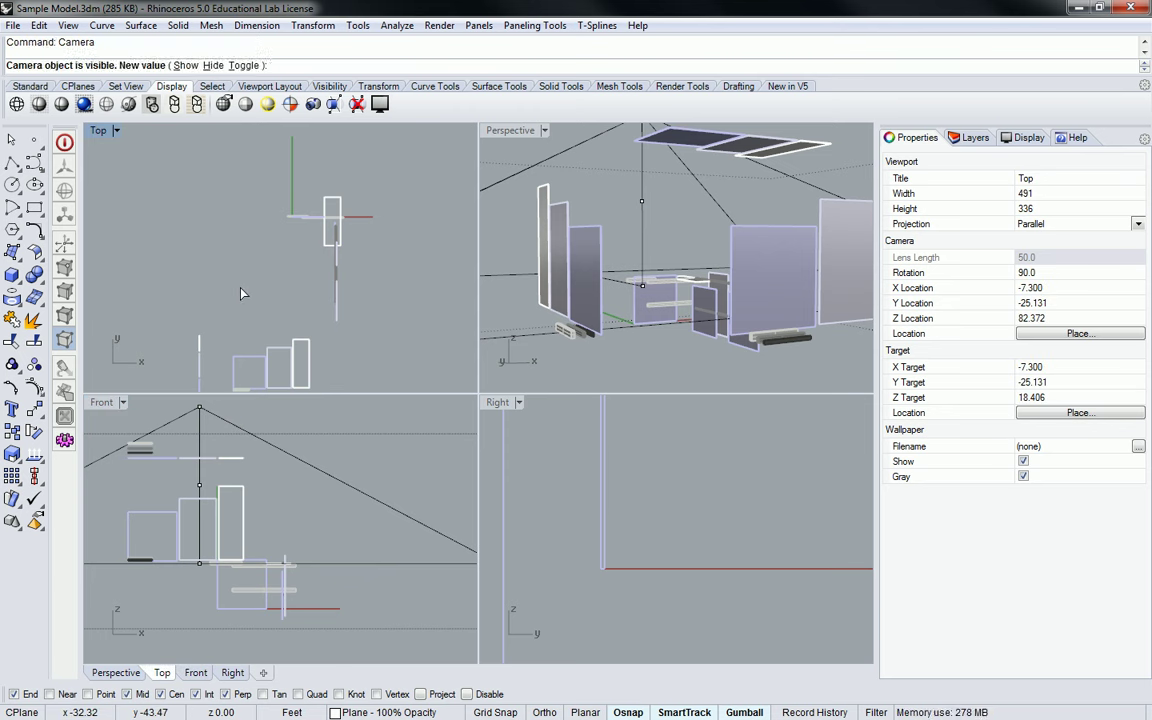
pyautogui.write('h')
pyautogui.press('Return')
# - With Perspective active, run Camera with Show to display its frustum in the other views
pyautogui.click(679, 197)
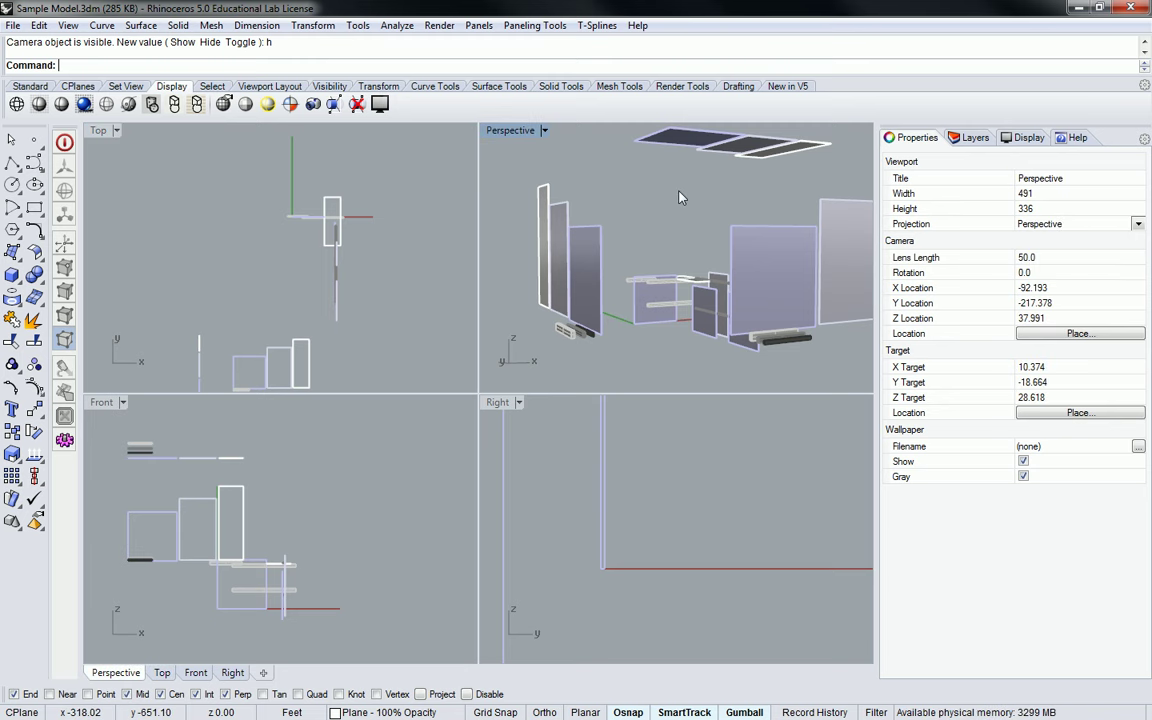
pyautogui.write('Camera')
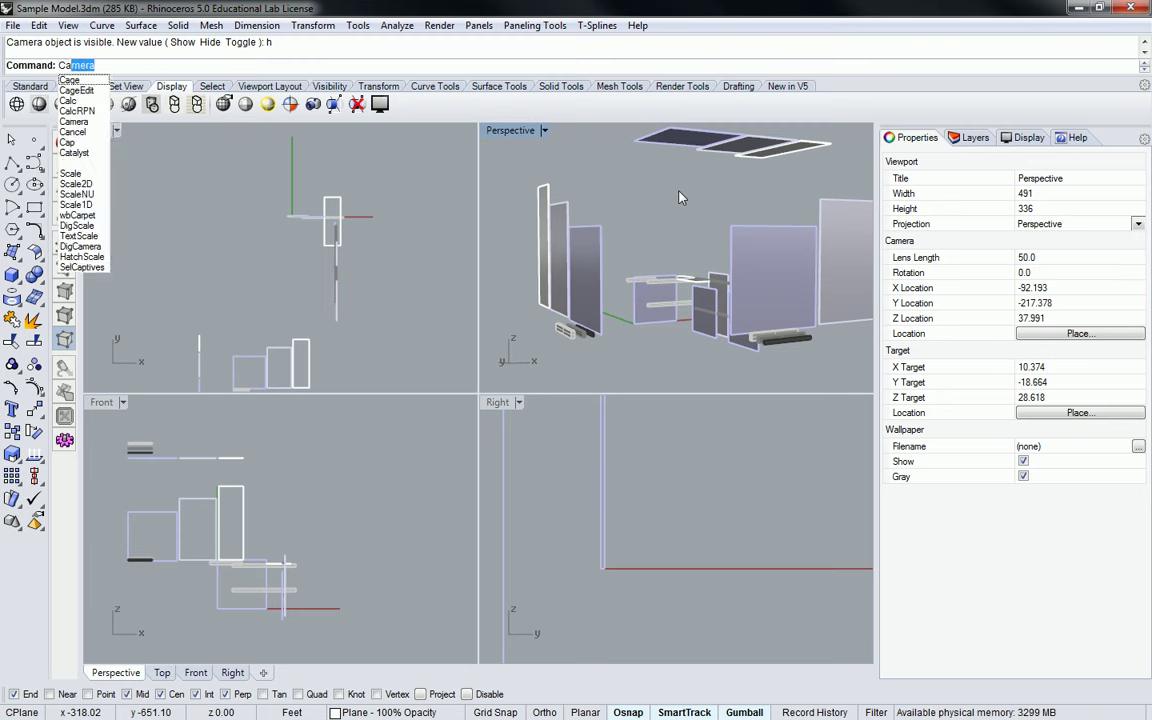
pyautogui.press('Return')
pyautogui.write('s')
pyautogui.press('Return')
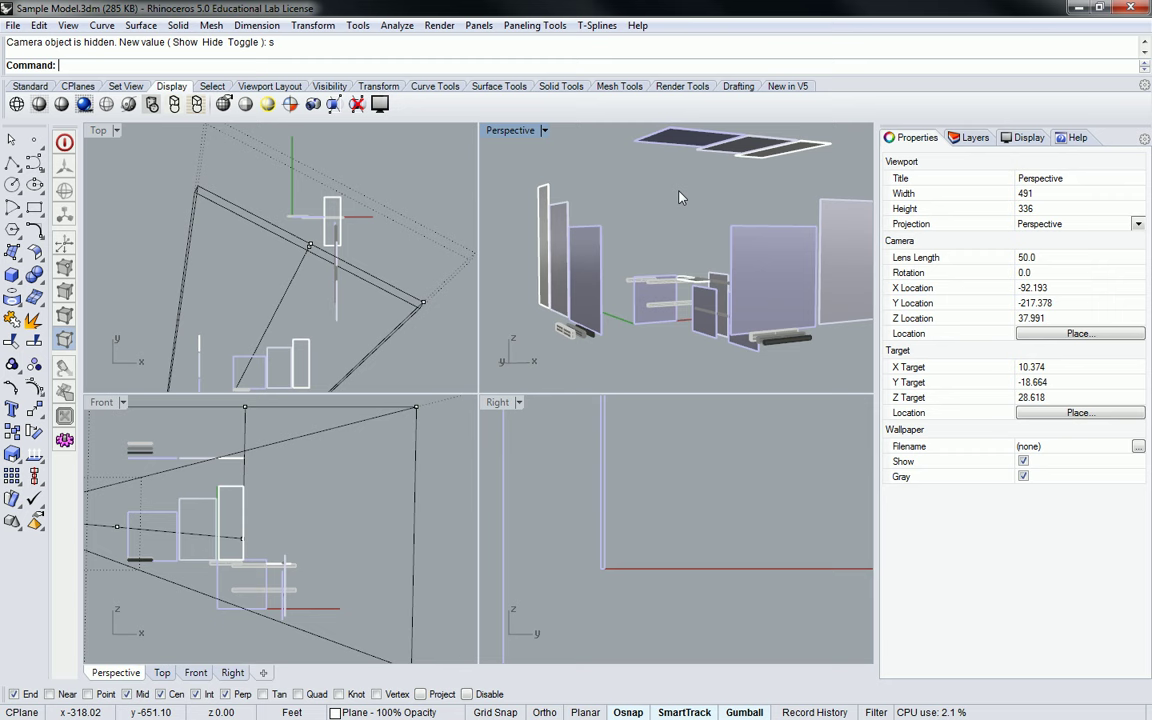
# - Pan the Top view to see the frustum, then maximize Perspective and zoom out
pyautogui.click(406, 180)
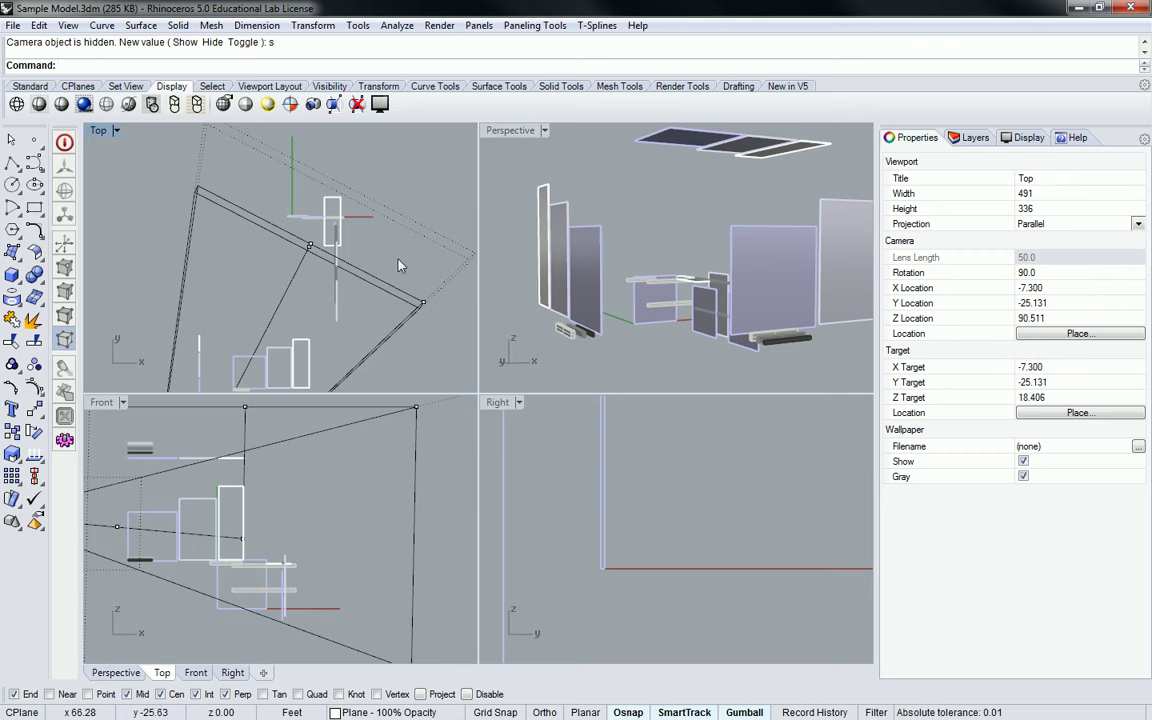
pyautogui.moveTo(399, 262); pyautogui.dragTo(506, 165, button='right')
pyautogui.doubleClick(512, 130)
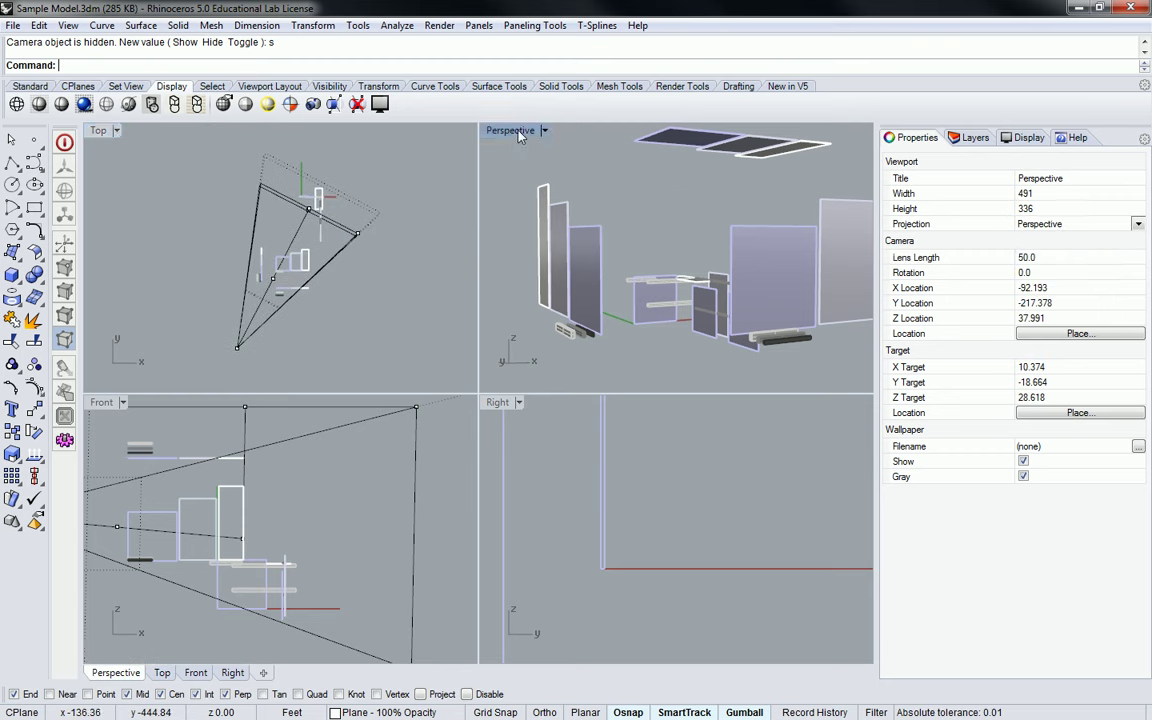
pyautogui.scroll(-10, 593, 222)
# - Tilt Perspective, restore the four-view layout, orbit, and zoom out the Right view
pyautogui.moveTo(525, 270); pyautogui.dragTo(500, 306, button='right')
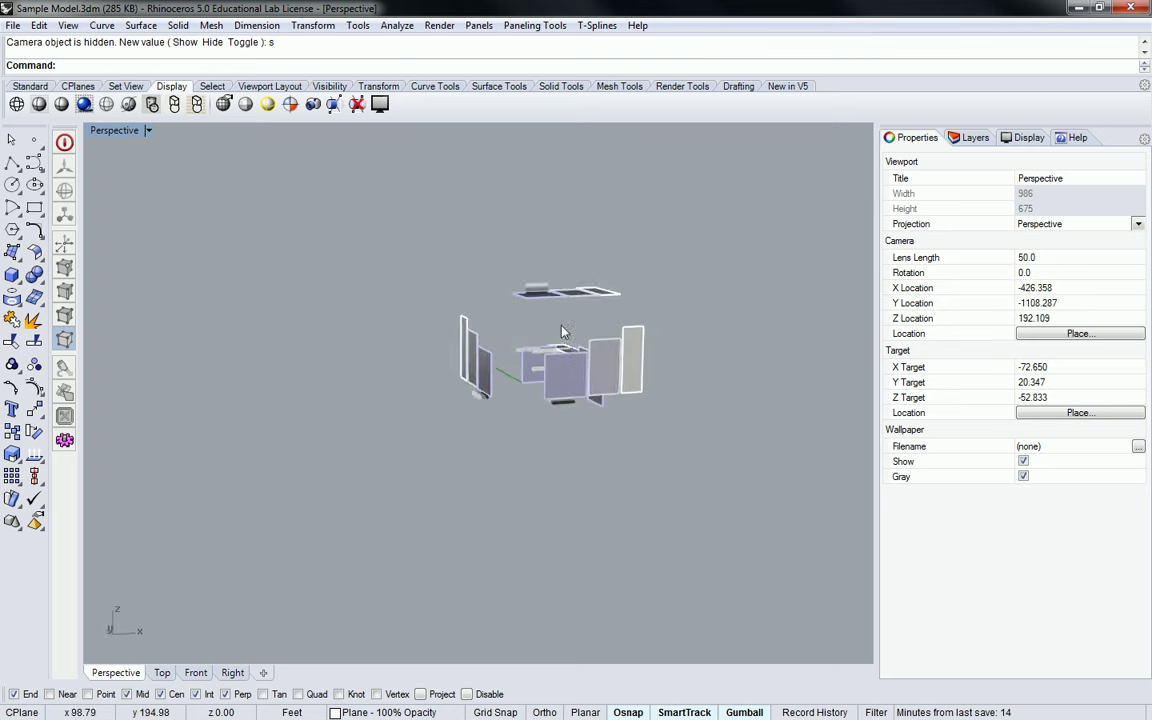
pyautogui.scroll(5, 500, 306)
pyautogui.doubleClick(110, 127)
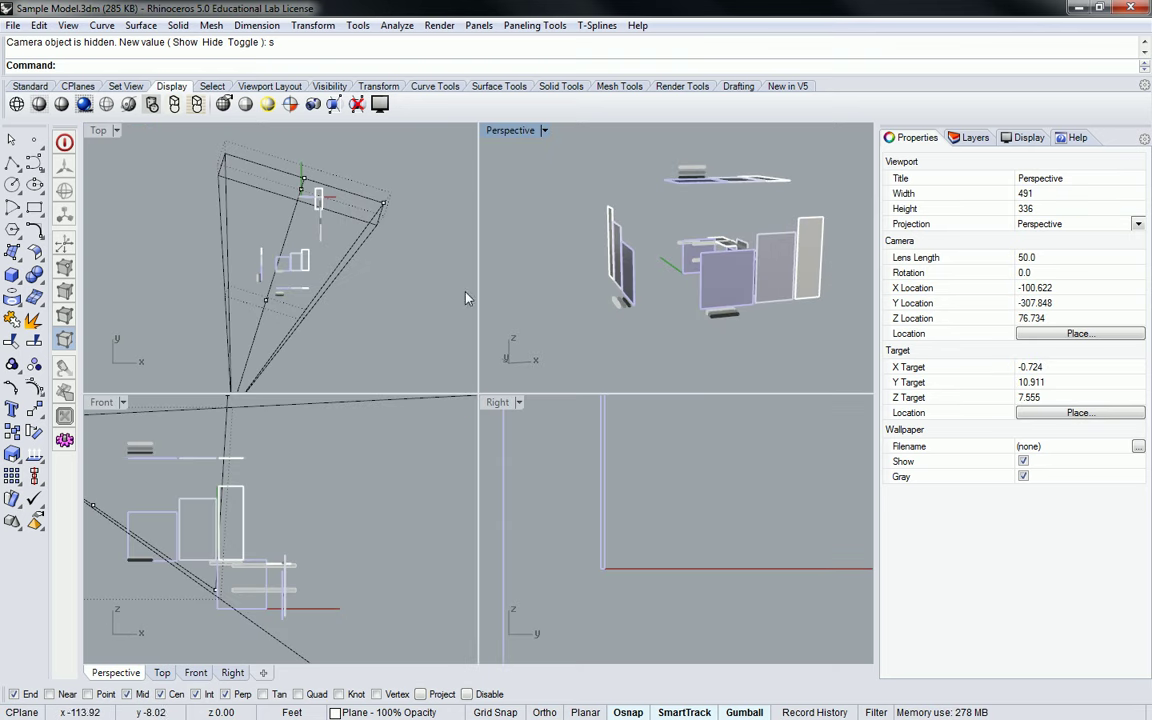
pyautogui.moveTo(500, 290); pyautogui.dragTo(625, 200, button='right')
pyautogui.click(308, 417)
pyautogui.click(674, 499)
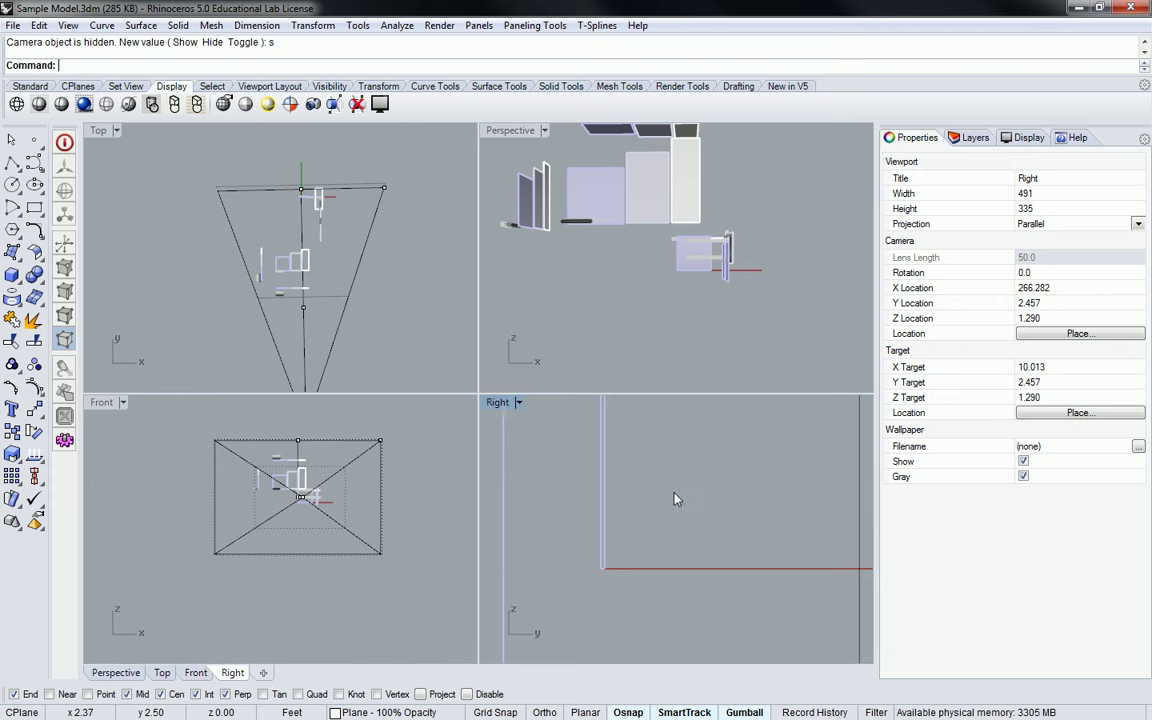
pyautogui.scroll(-8, 675, 499)
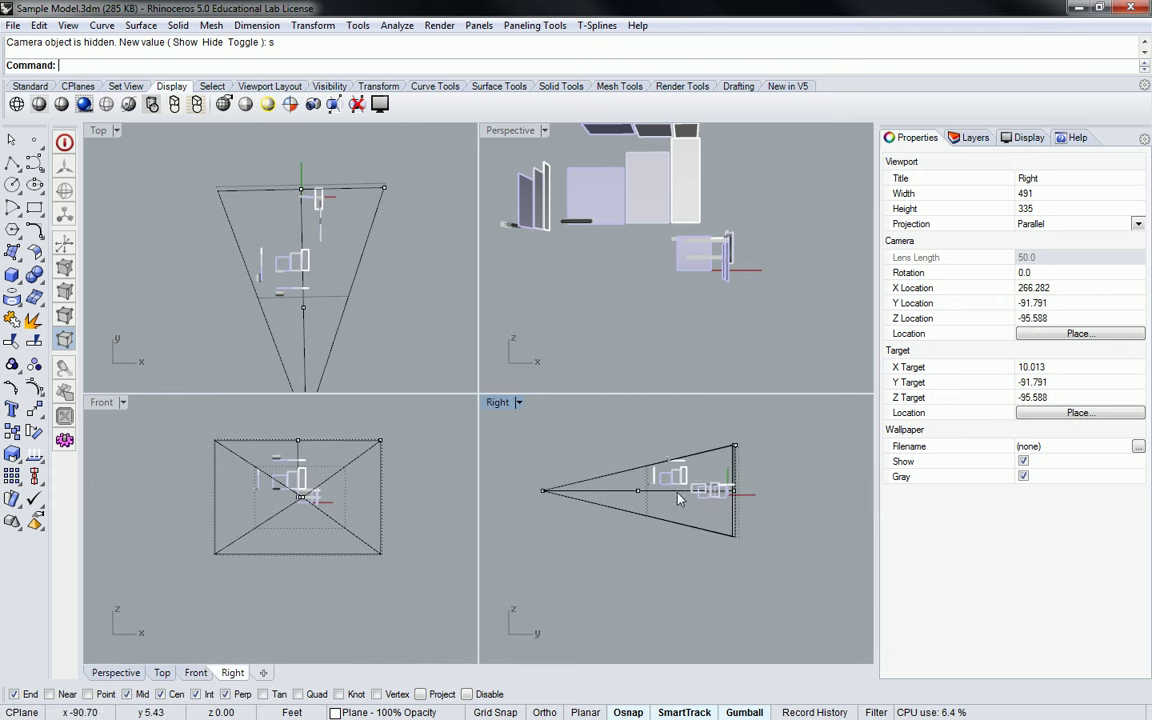
# - Re-angle the Perspective view higher and select the camera's location point in the Right view
pyautogui.moveTo(660, 290); pyautogui.dragTo(672, 323, button='right')
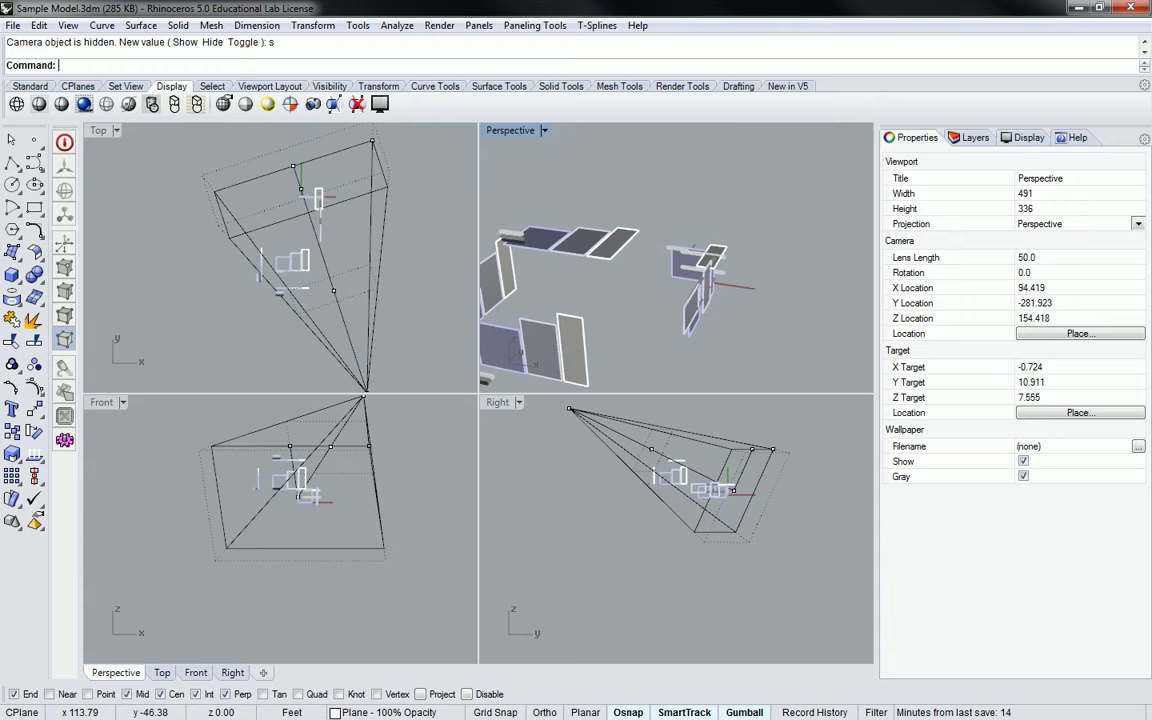
pyautogui.moveTo(672, 323); pyautogui.dragTo(765, 293, button='right')
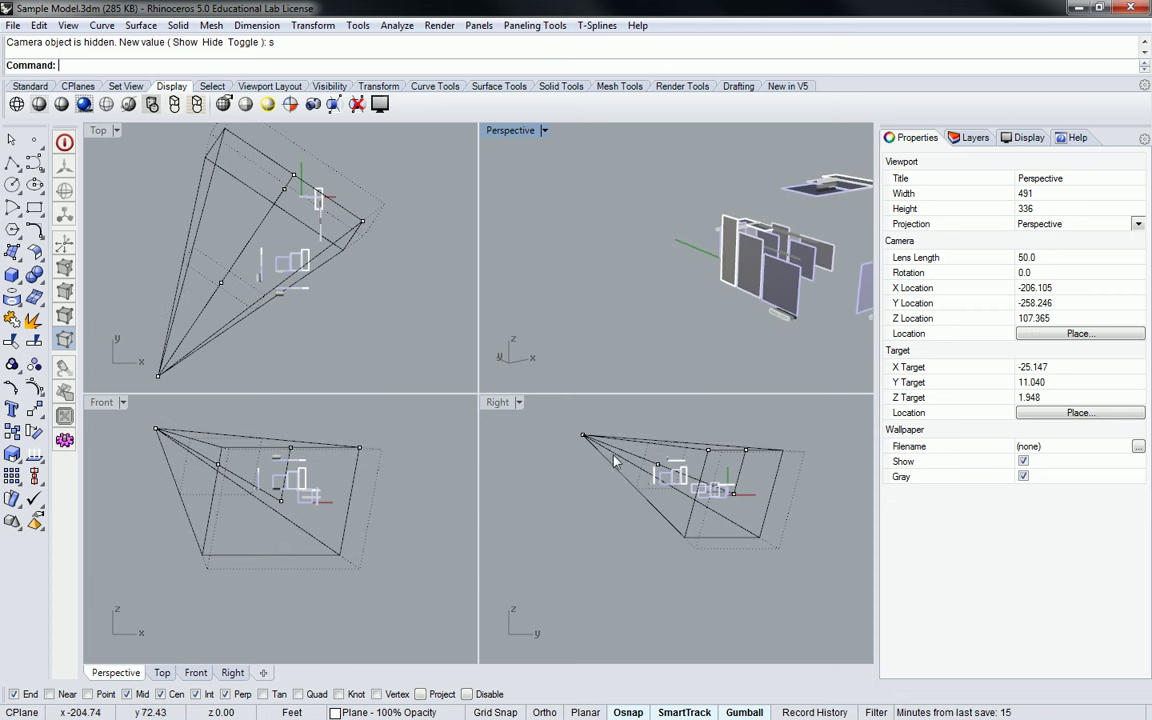
pyautogui.click(660, 430)
pyautogui.scroll(3, 600, 480)
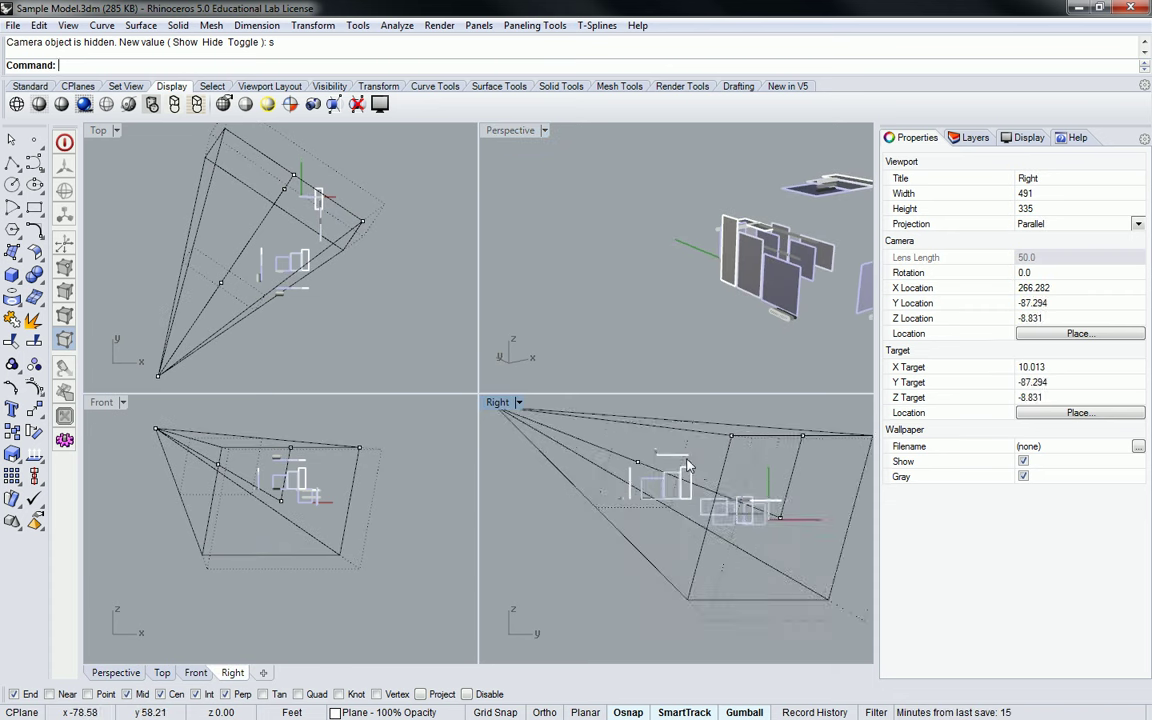
pyautogui.moveTo(760, 316); pyautogui.dragTo(787, 224, button='right')
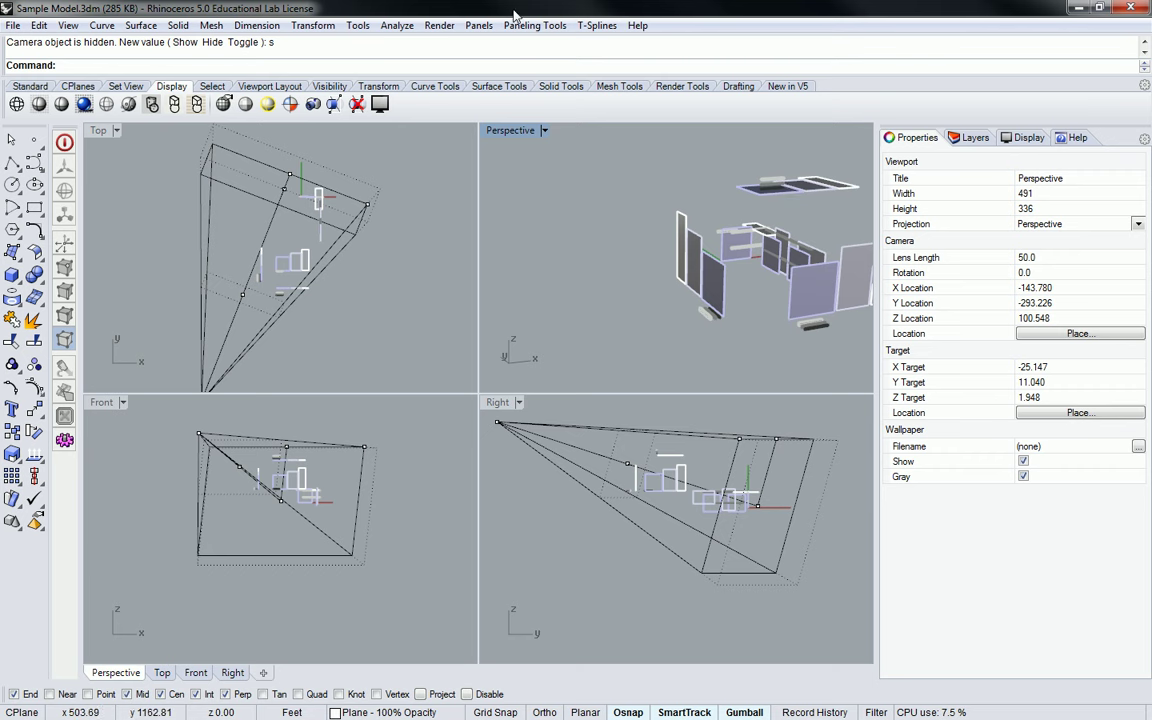
pyautogui.click(688, 510)
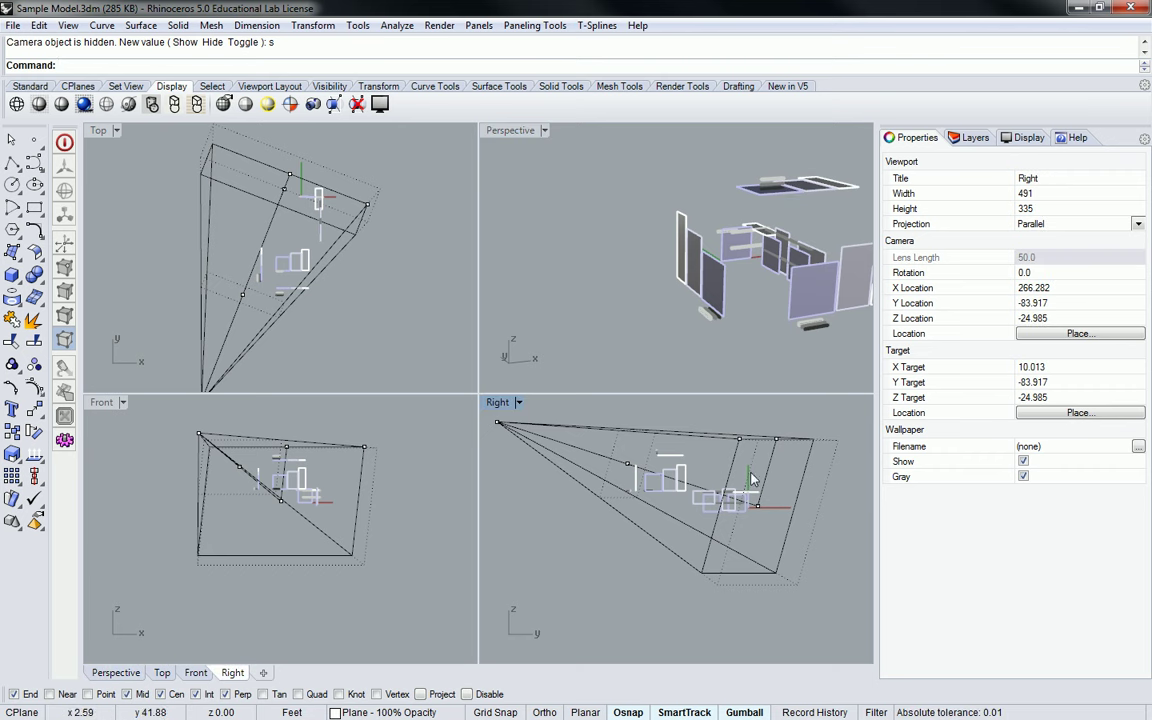
pyautogui.click(497, 424)
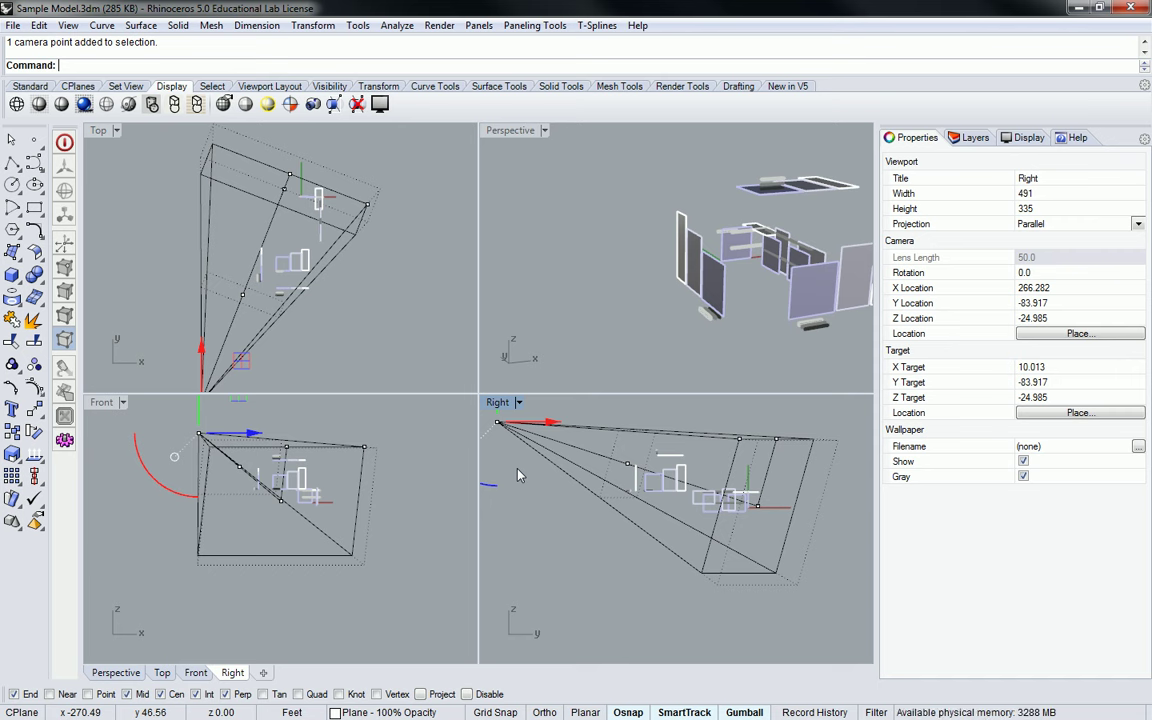
# - Move the camera location in the Right, Front and Top views, then pick among overlapping camera points
pyautogui.moveTo(517, 459); pyautogui.dragTo(606, 480)
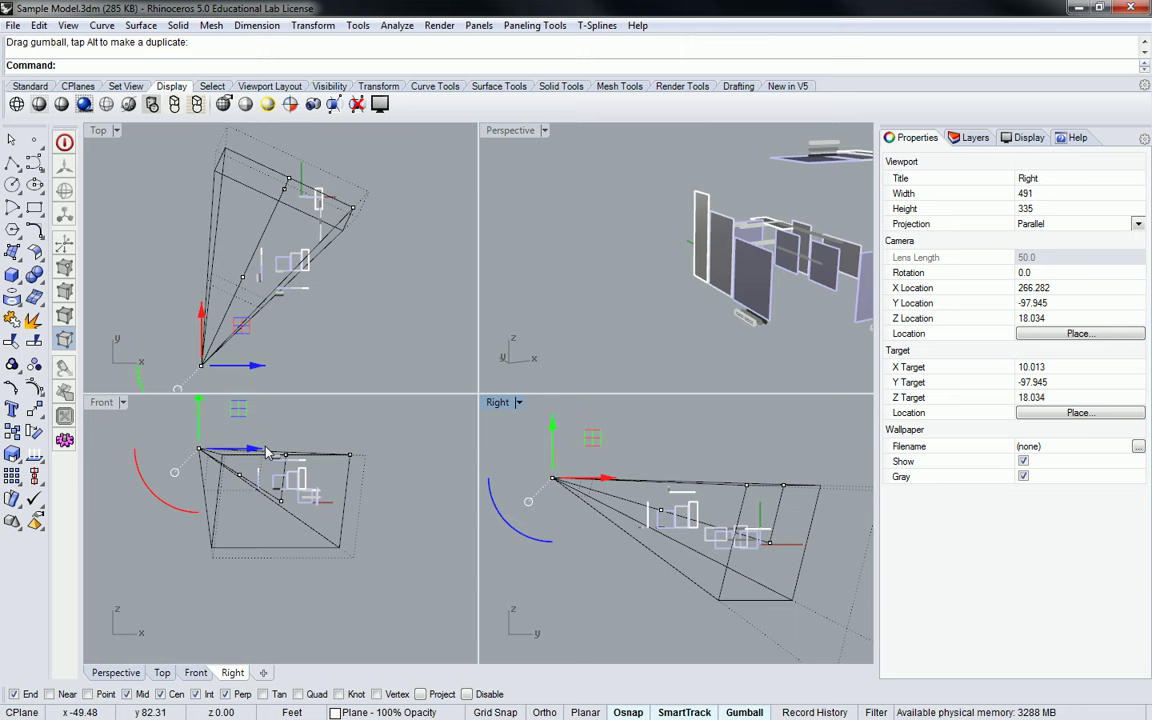
pyautogui.moveTo(268, 453); pyautogui.dragTo(341, 465)
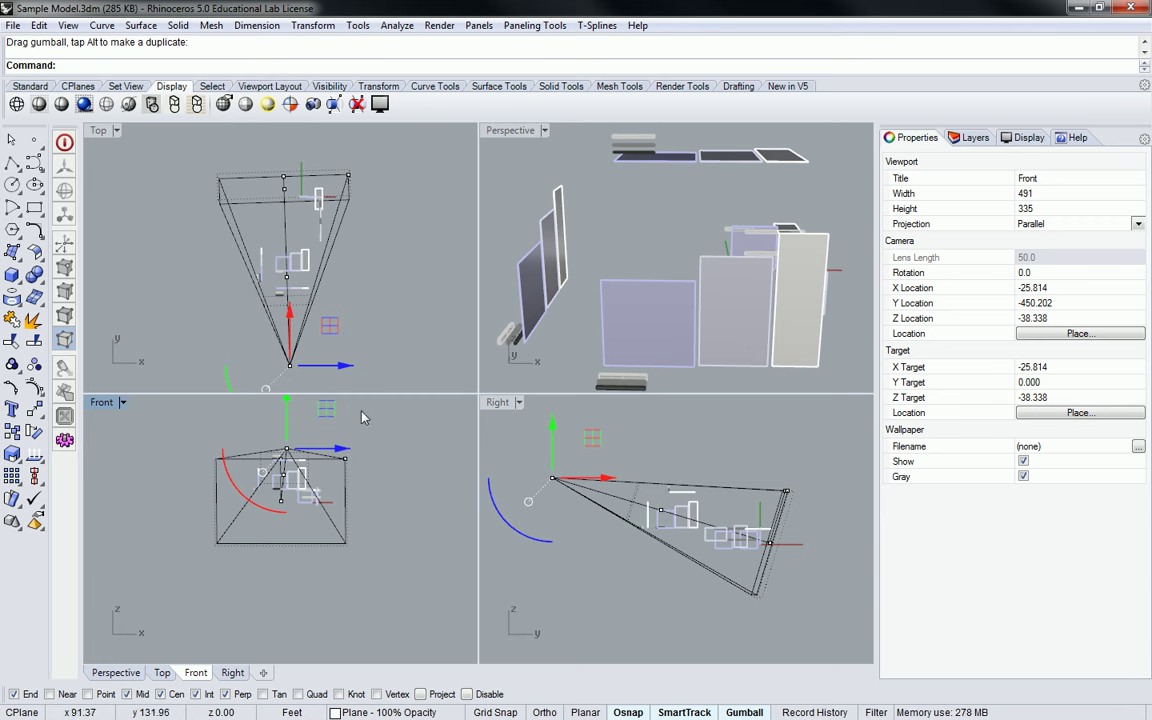
pyautogui.moveTo(340, 366); pyautogui.dragTo(293, 366)
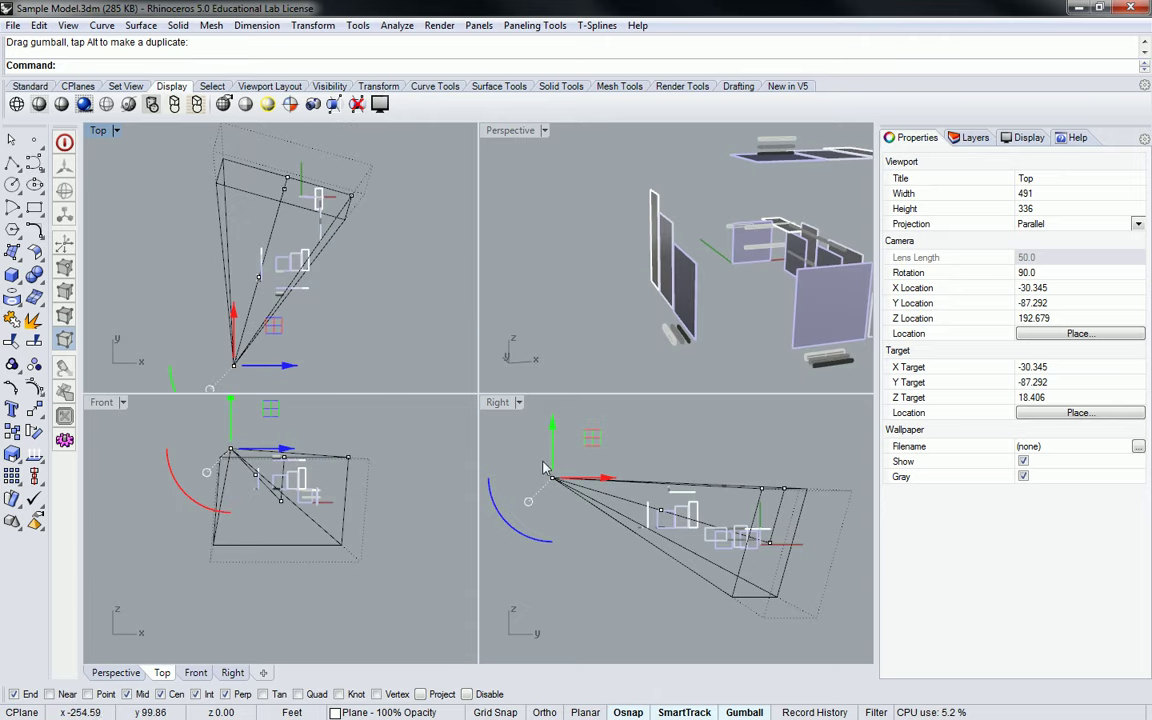
pyautogui.moveTo(552, 478); pyautogui.dragTo(555, 551)
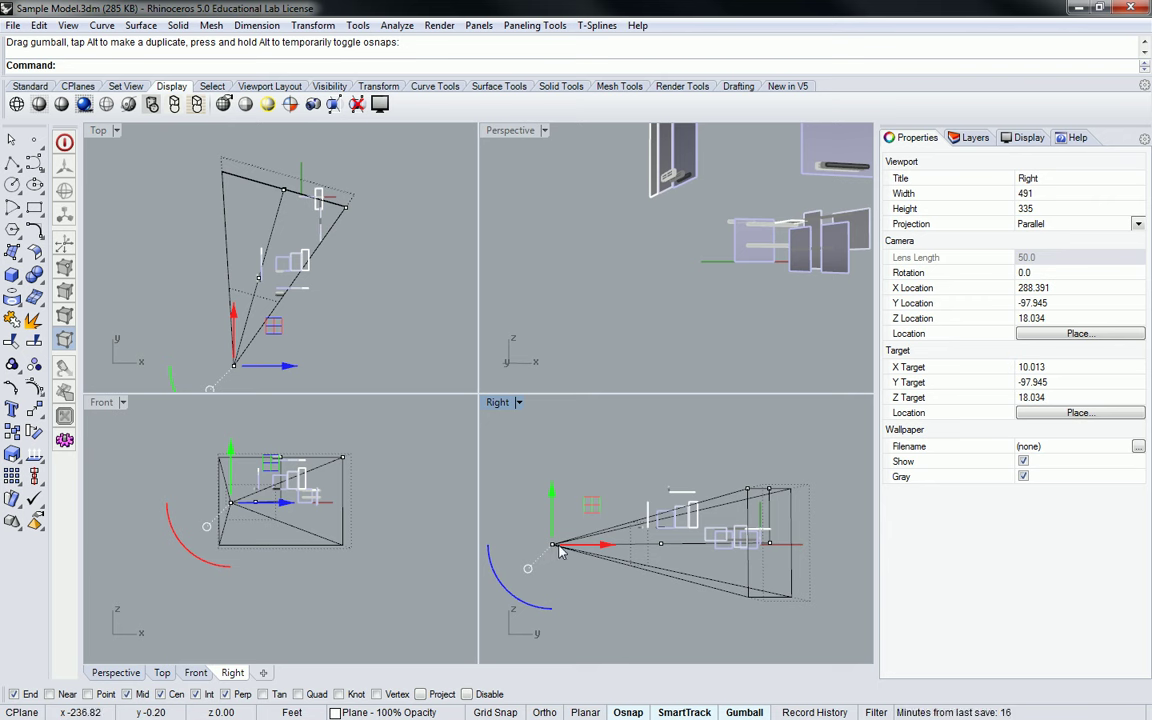
pyautogui.moveTo(552, 505); pyautogui.dragTo(552, 448)
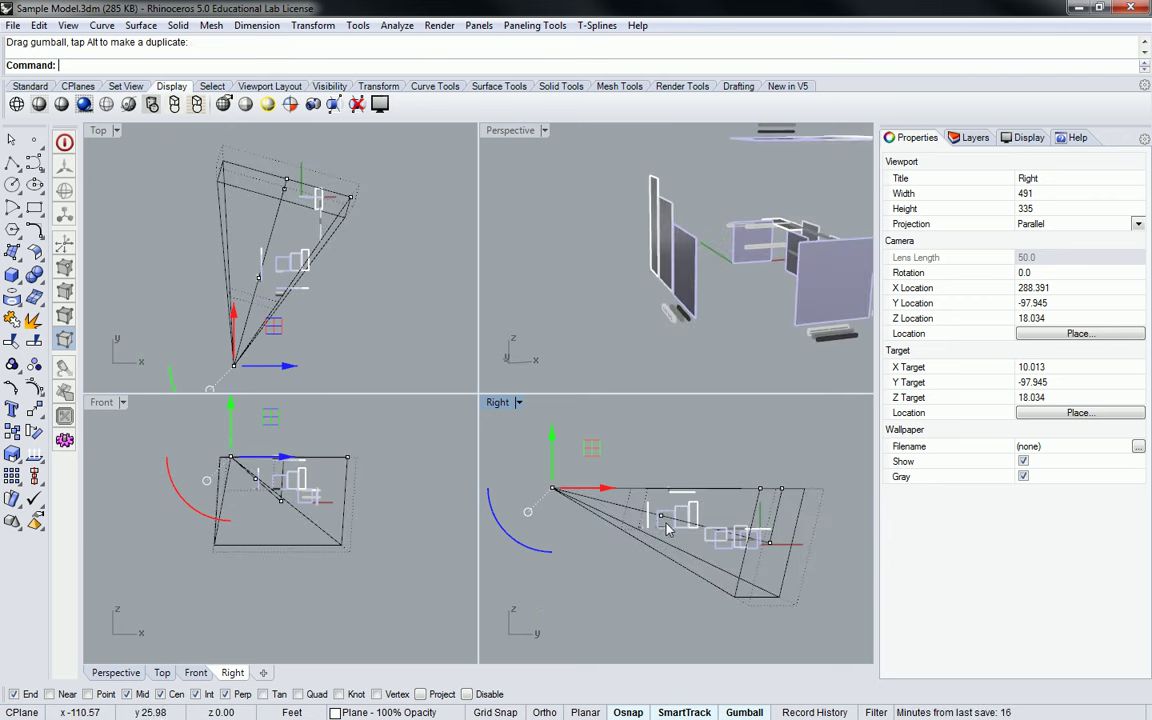
pyautogui.click(668, 530)
# - Nudge the camera target and location points in the Right view, then clear the selection
pyautogui.click(718, 548)
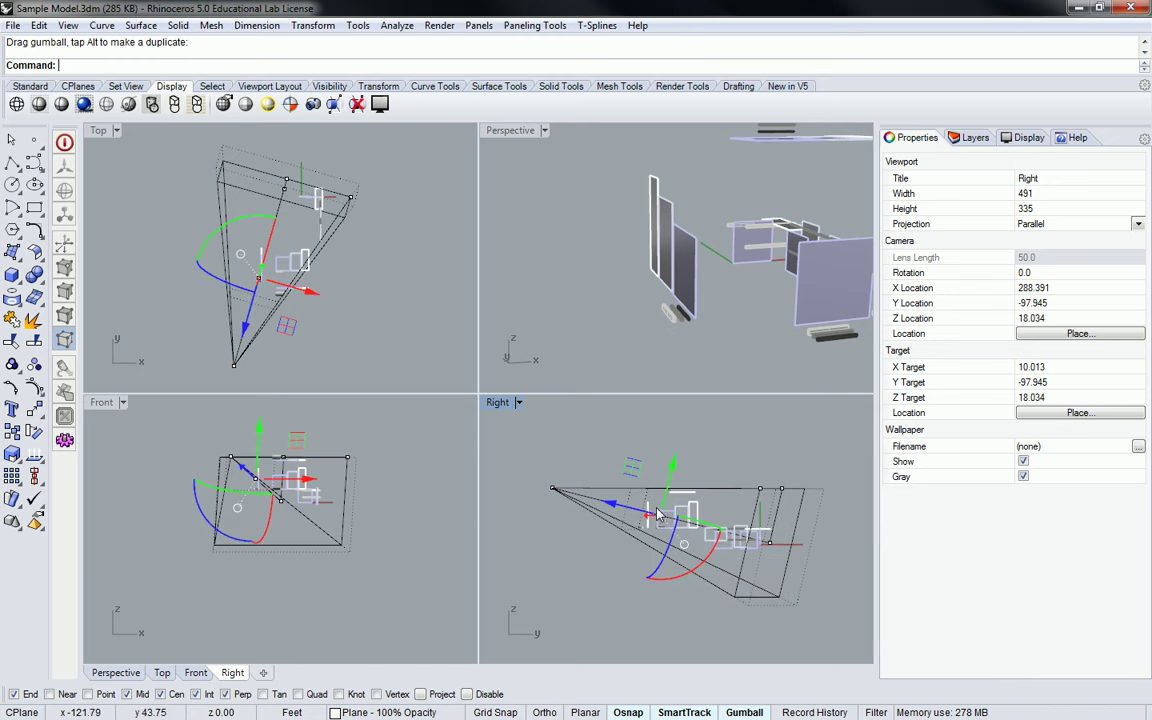
pyautogui.moveTo(606, 503)
pyautogui.mouseDown()
pyautogui.moveTo(508, 500)
pyautogui.moveTo(670, 515)
pyautogui.moveTo(548, 503)
pyautogui.moveTo(612, 518)
pyautogui.mouseUp()
pyautogui.click(773, 543)
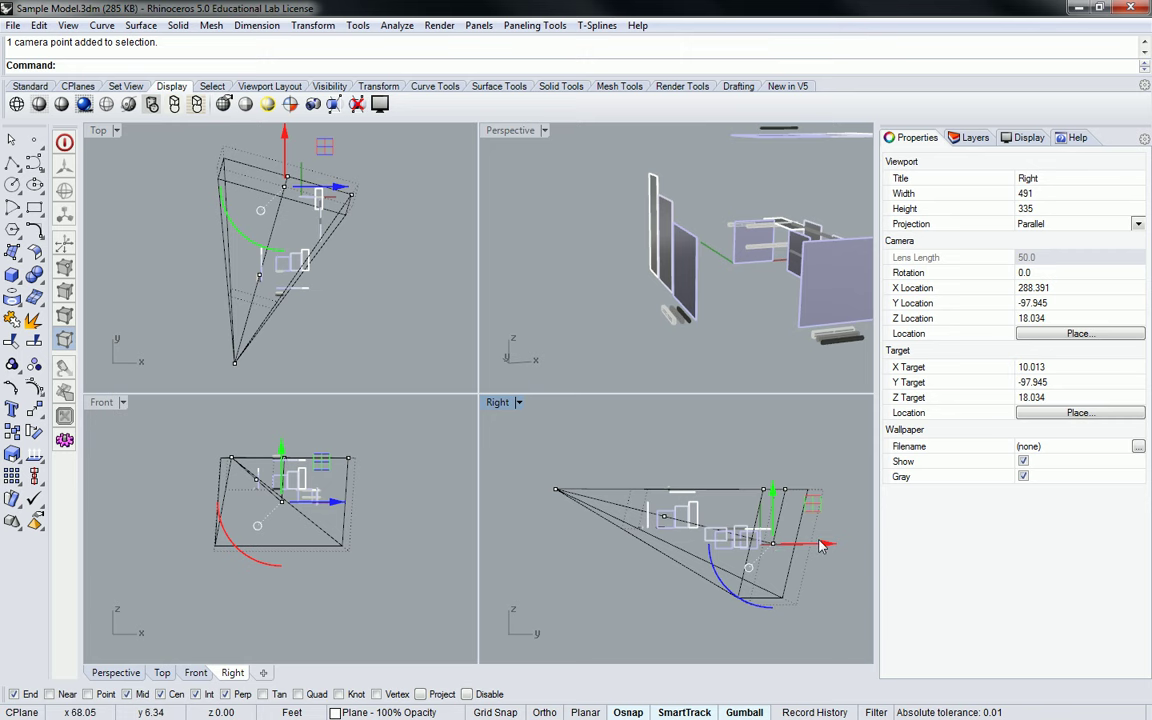
pyautogui.moveTo(820, 545); pyautogui.dragTo(797, 545)
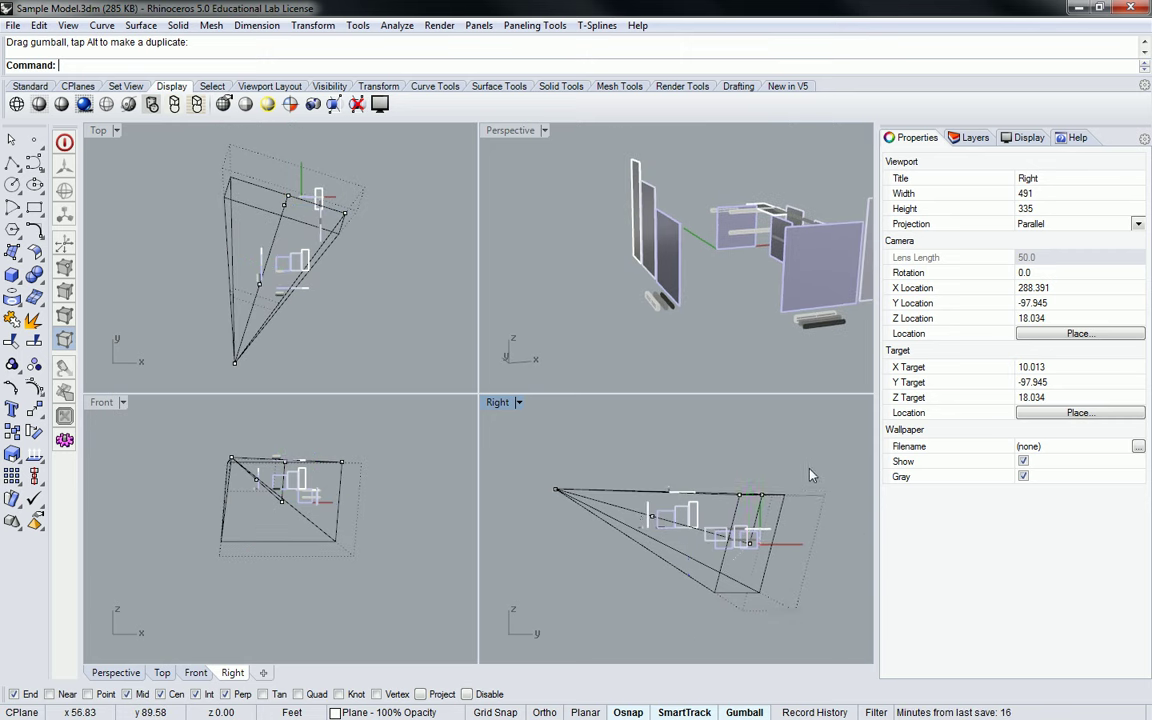
pyautogui.moveTo(812, 476); pyautogui.dragTo(676, 490, button='right')
pyautogui.click(706, 496)
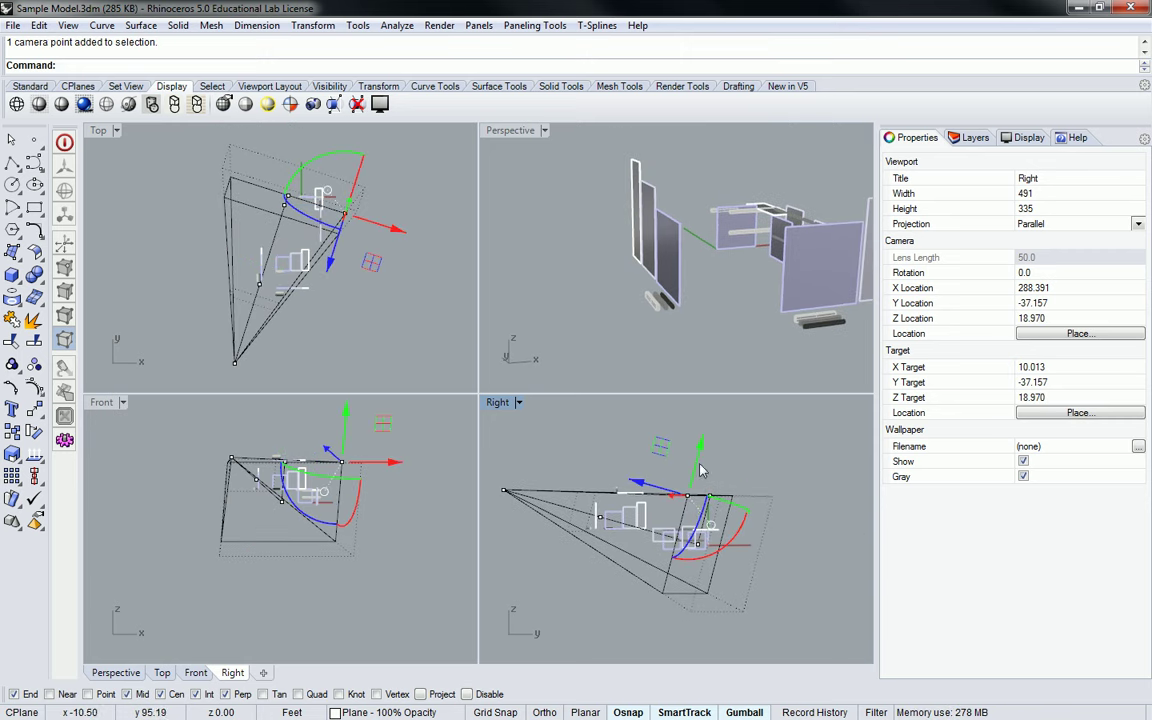
pyautogui.moveTo(640, 485); pyautogui.dragTo(600, 440)
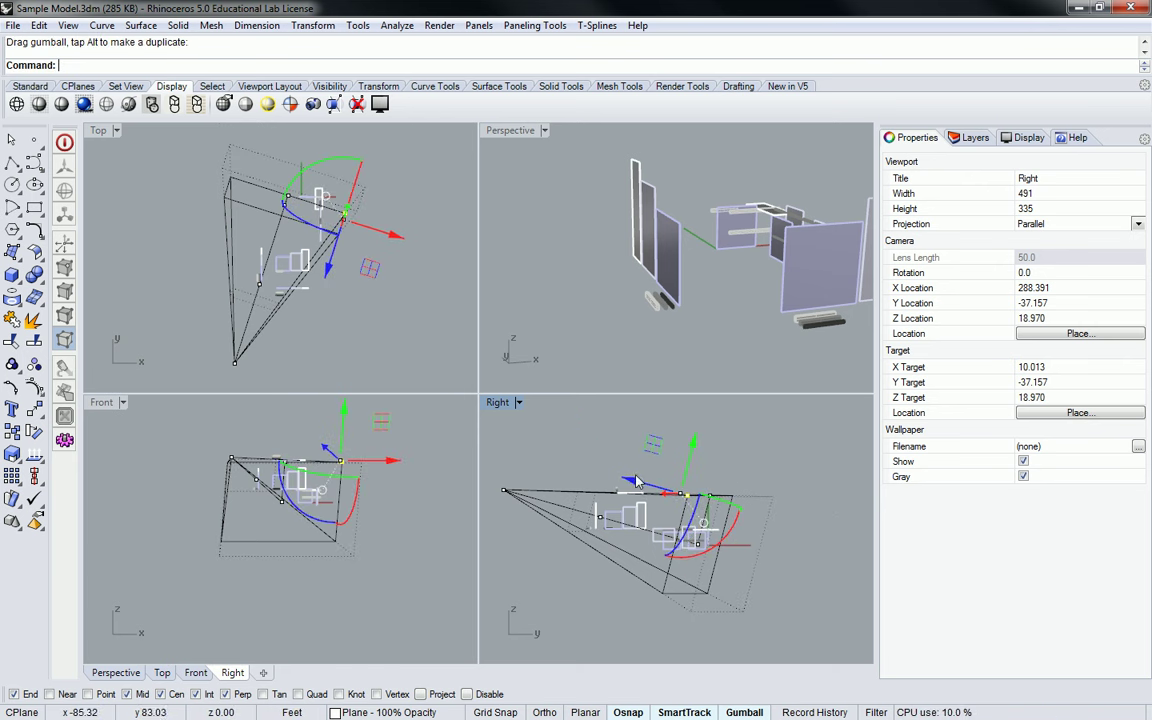
pyautogui.click(760, 452)
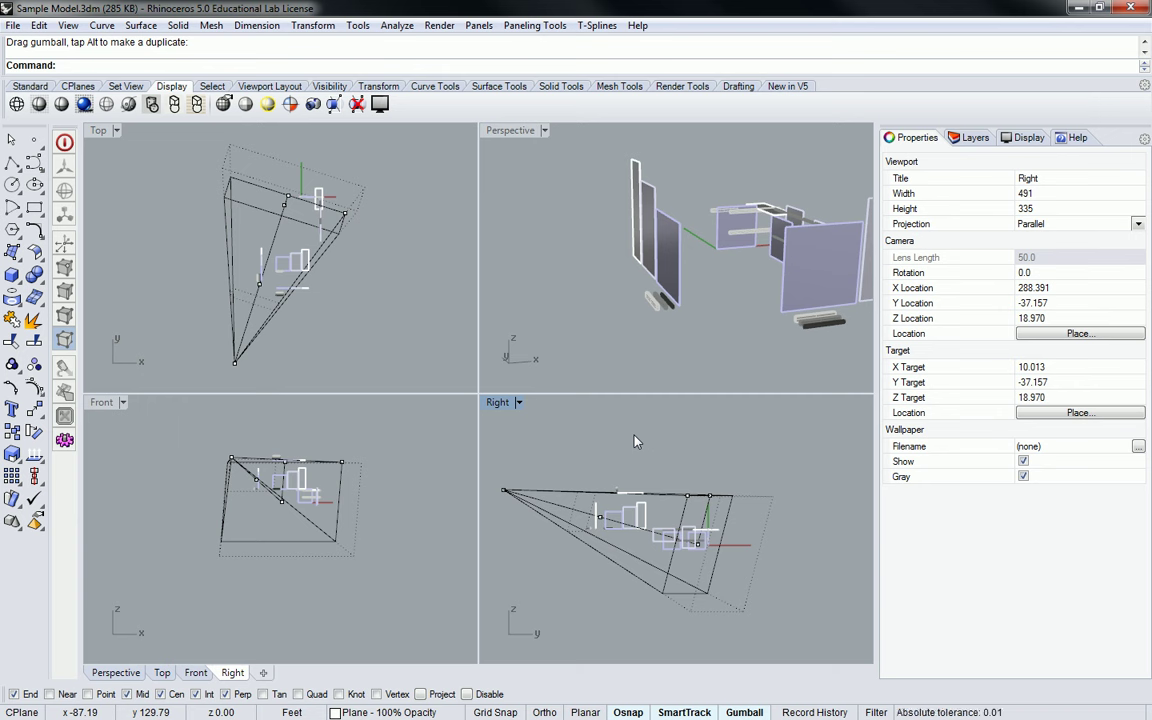
# - Hide the Perspective camera outline using the Camera command's H option
pyautogui.click(577, 314)
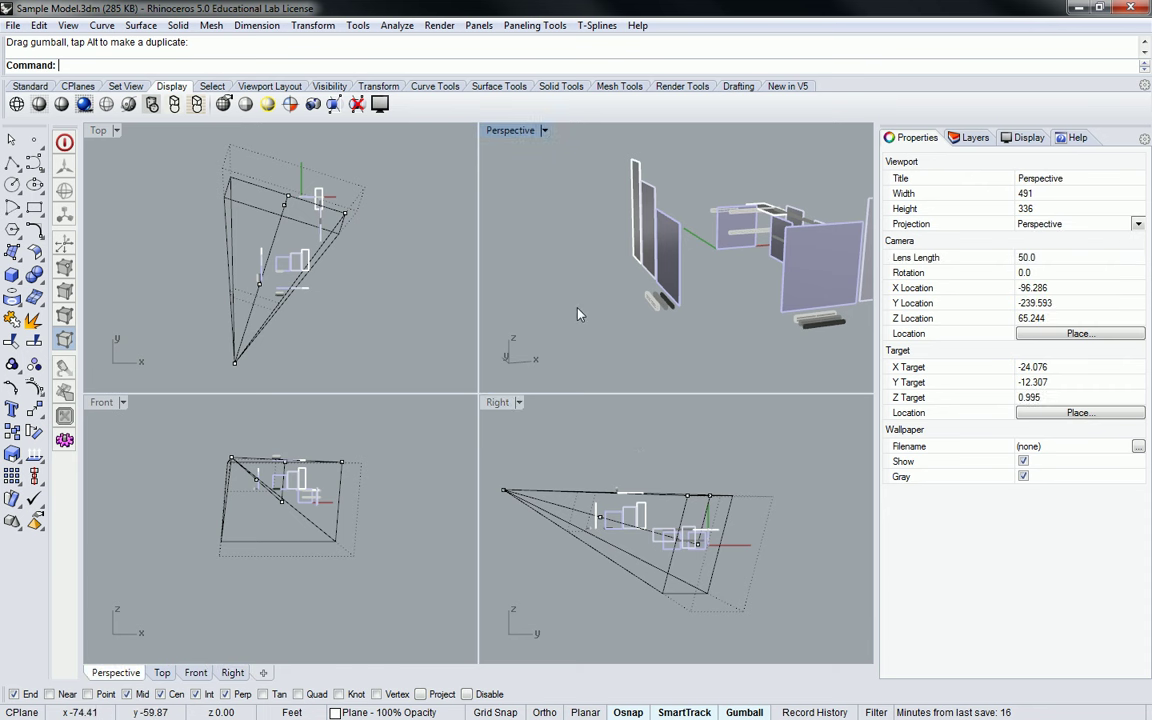
pyautogui.write('Camera')
pyautogui.press('Return')
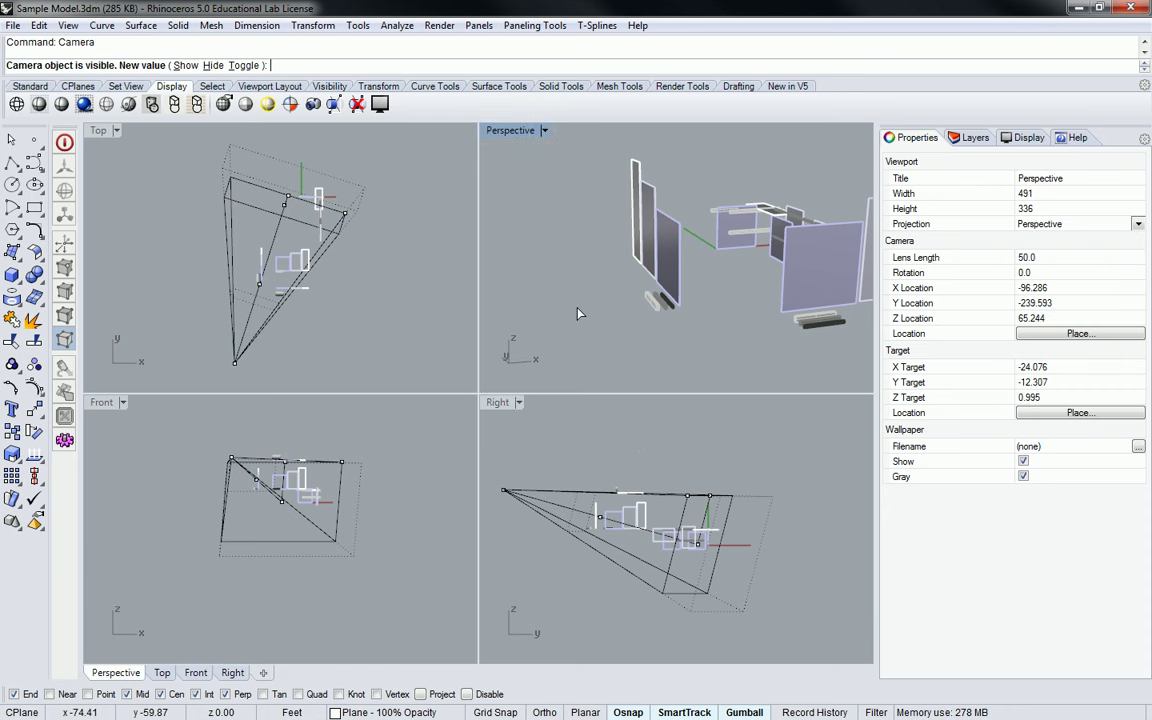
pyautogui.write('h')
pyautogui.press('Return')
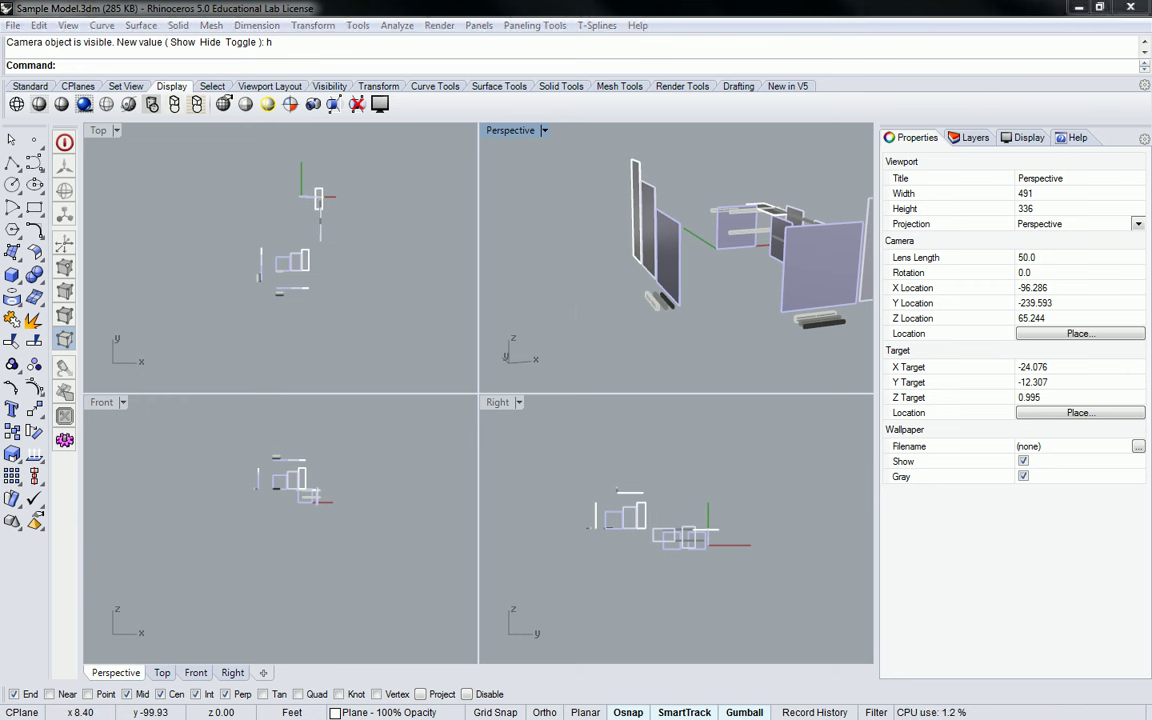
pyautogui.moveTo(590, 157); pyautogui.dragTo(712, 162, button='right')
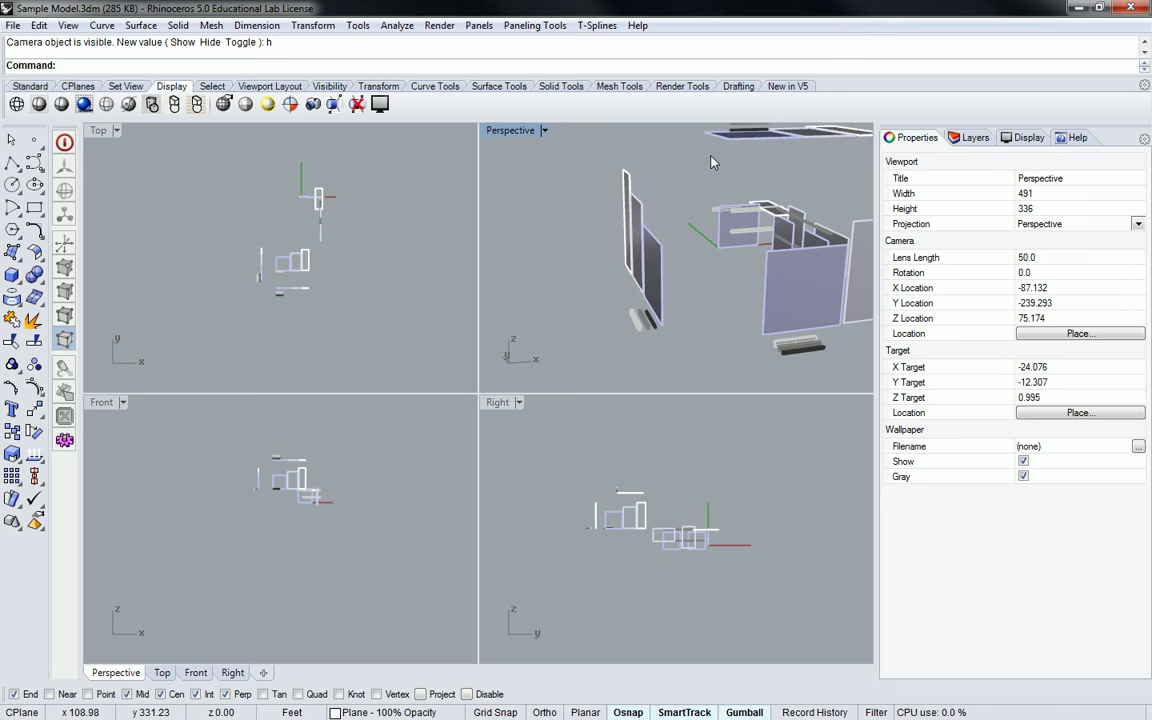
# - Bring the Perspective view close in at eye level on the corridor panels and maximize it
pyautogui.keyDown('shift'); pyautogui.moveTo(712, 162); pyautogui.dragTo(570, 195, button='right'); pyautogui.keyUp('shift')
pyautogui.scroll(4, 681, 308)
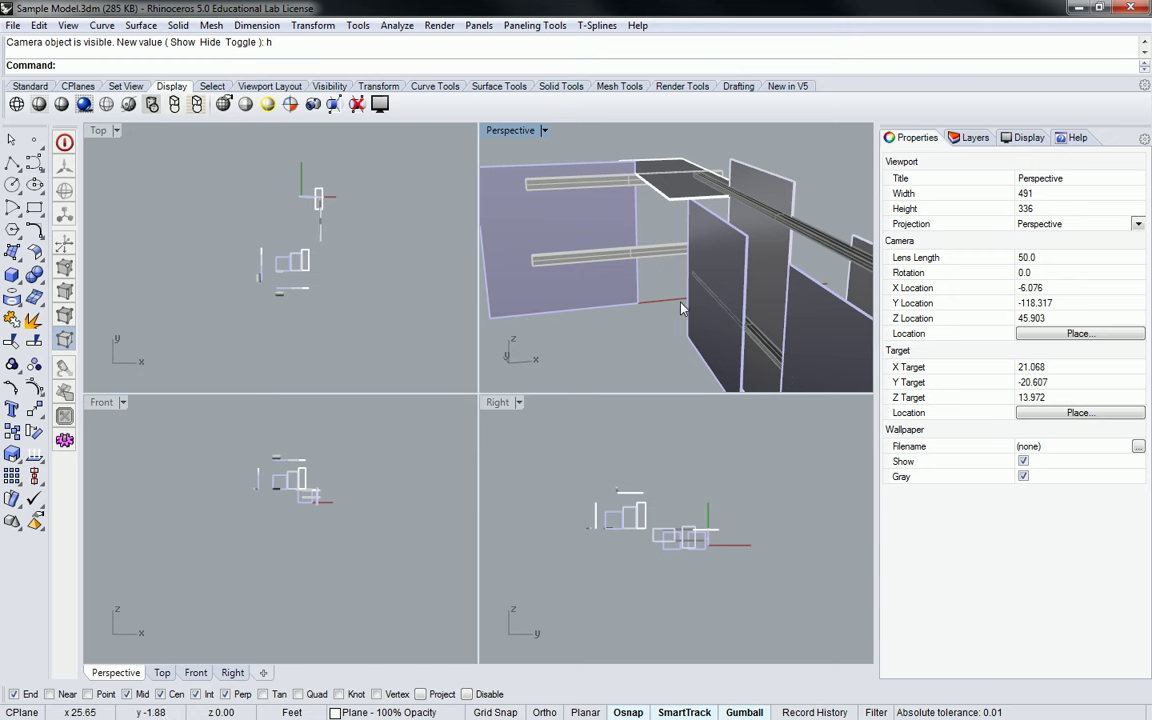
pyautogui.moveTo(681, 308); pyautogui.dragTo(648, 226, button='right')
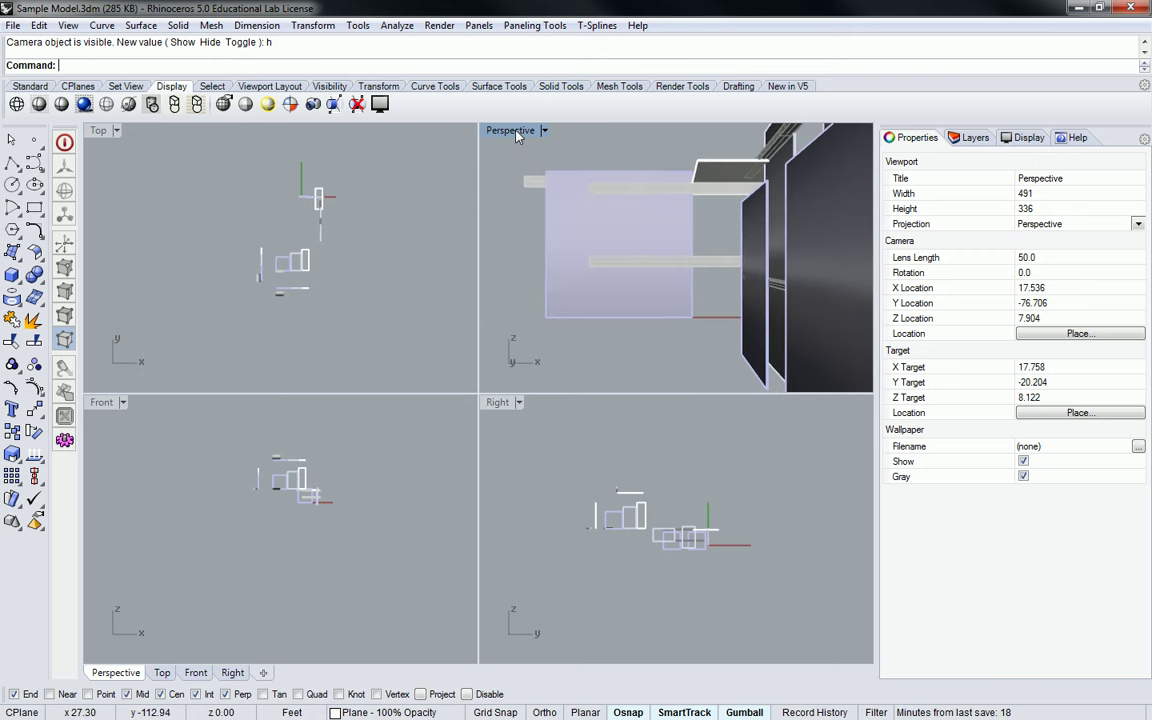
pyautogui.doubleClick(517, 131)
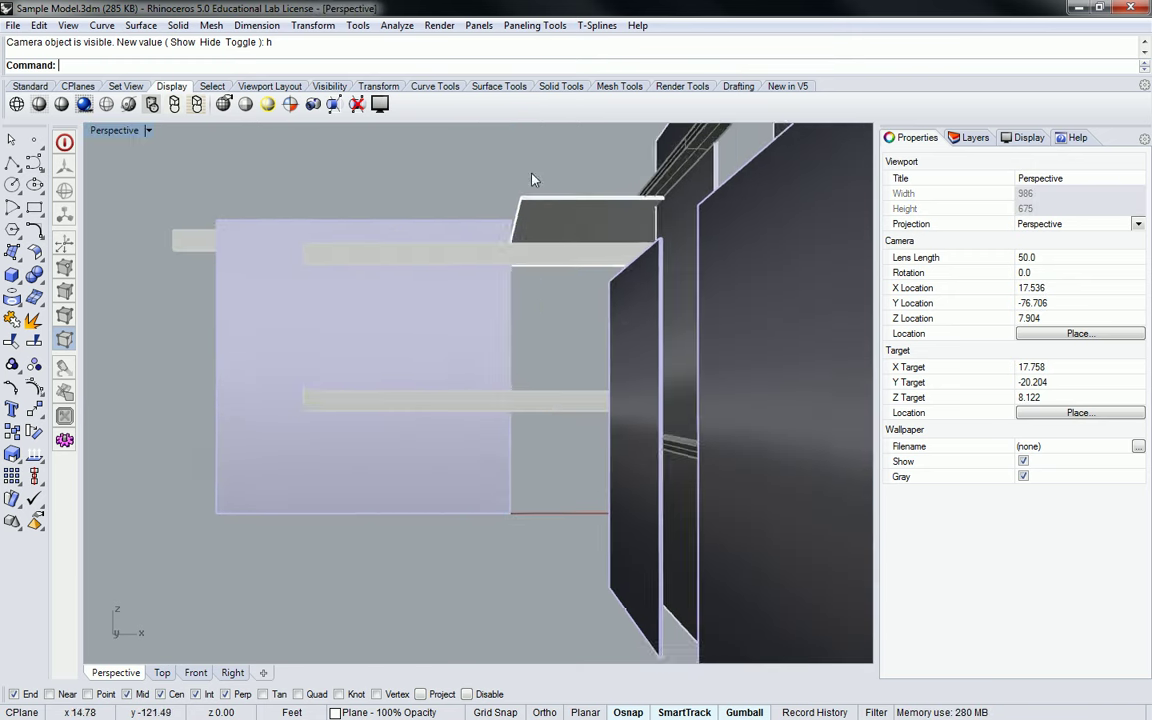
pyautogui.scroll(-2, 635, 309)
pyautogui.keyDown('shift'); pyautogui.moveTo(661, 309); pyautogui.dragTo(659, 322, button='right'); pyautogui.keyUp('shift')
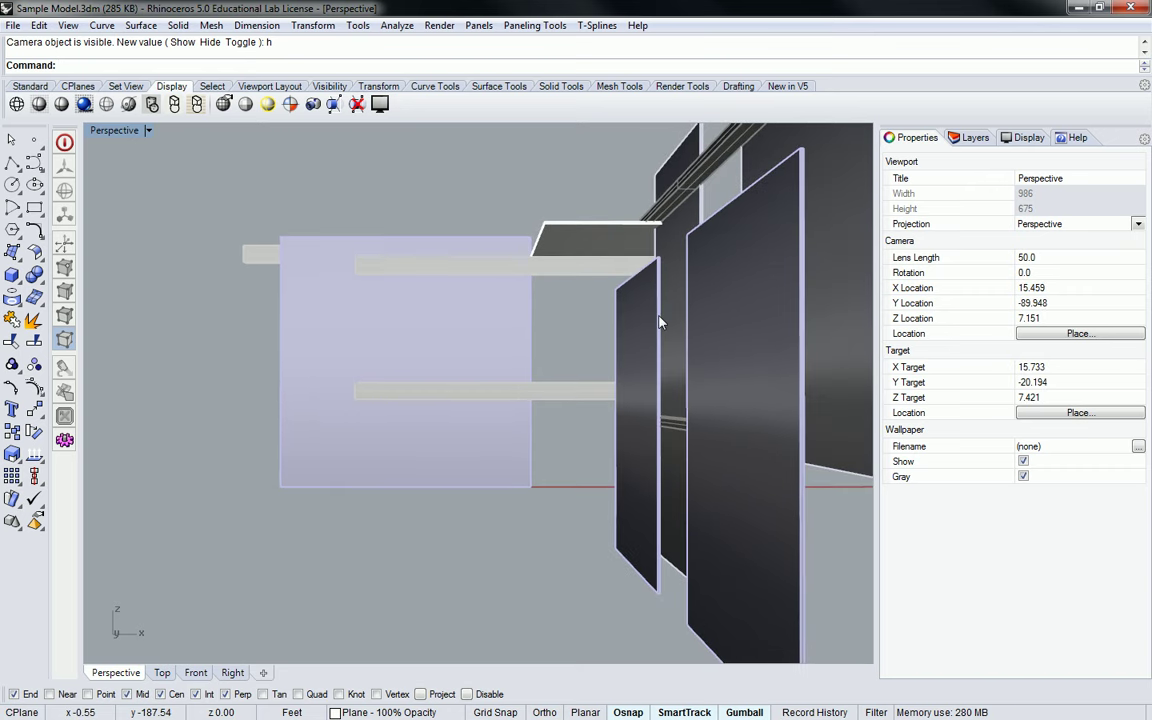
# - Switch the Perspective view to Rendered display, then back to Shaded
pyautogui.click(121, 131)
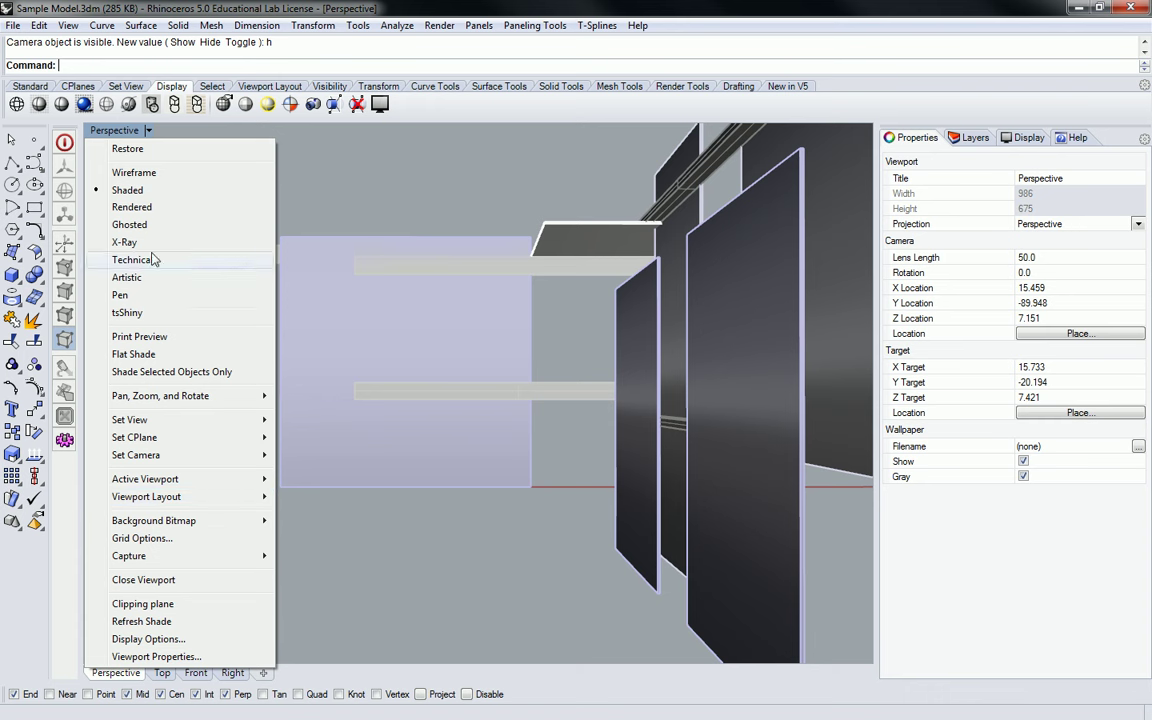
pyautogui.click(150, 207)
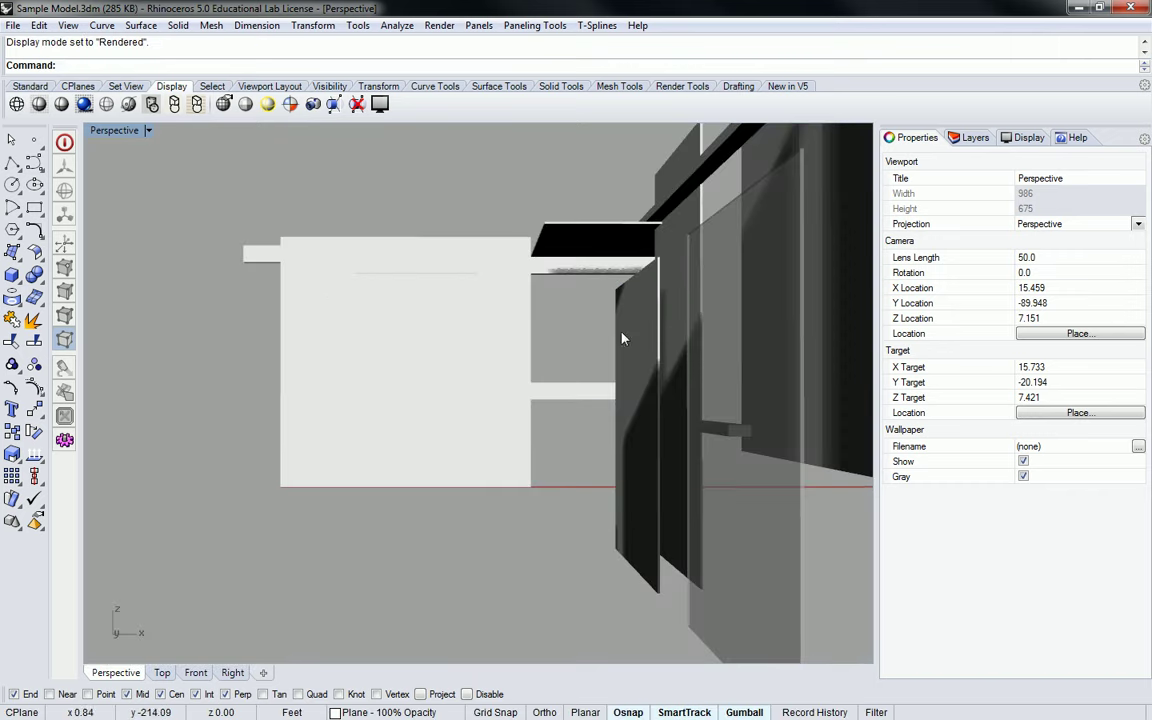
pyautogui.click(137, 133)
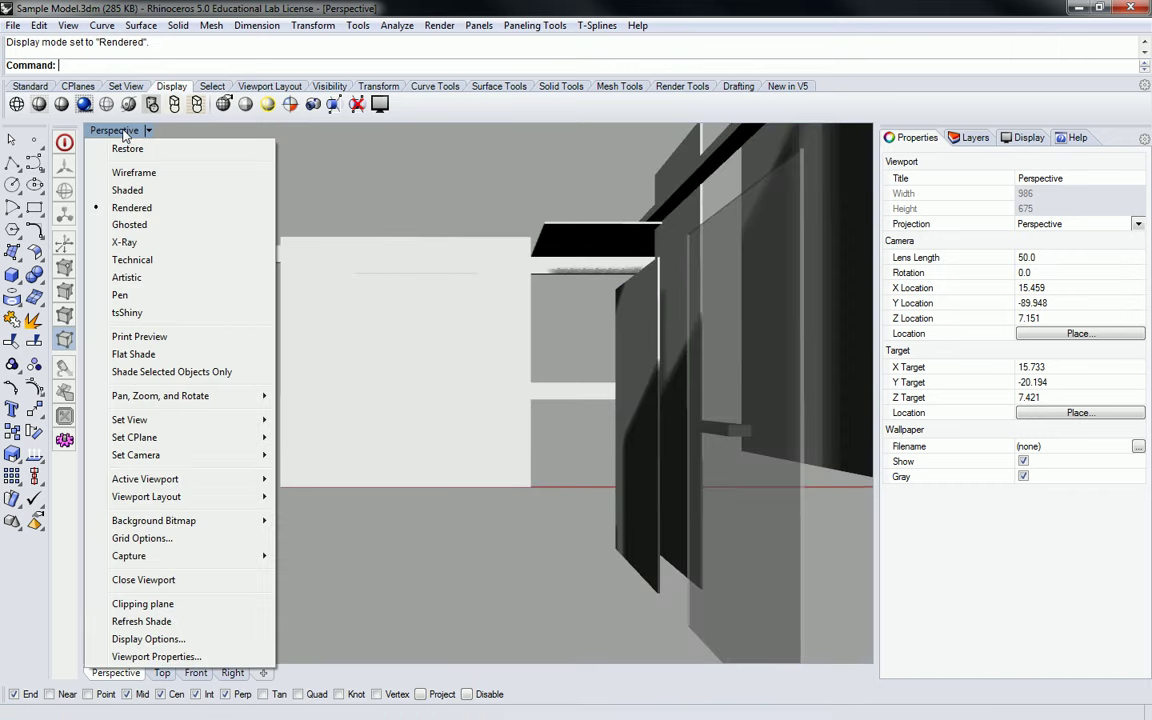
pyautogui.click(128, 189)
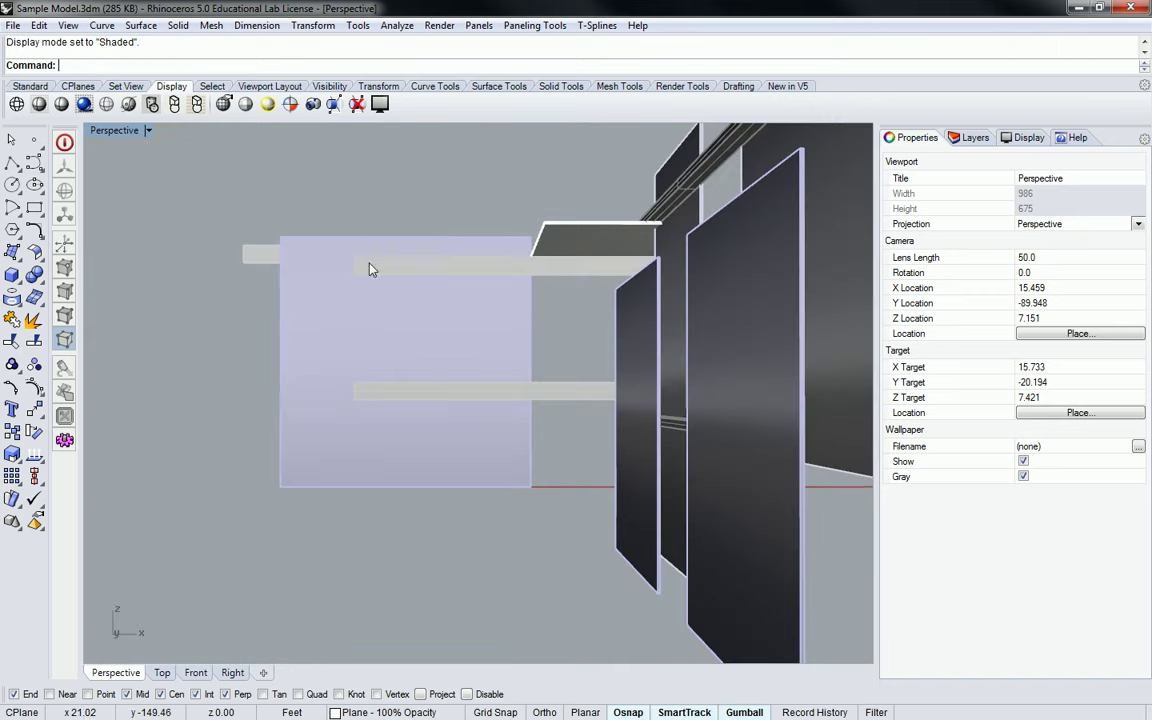
# - Reach Named Views through the viewport menu's Set View submenu
pyautogui.click(116, 130)
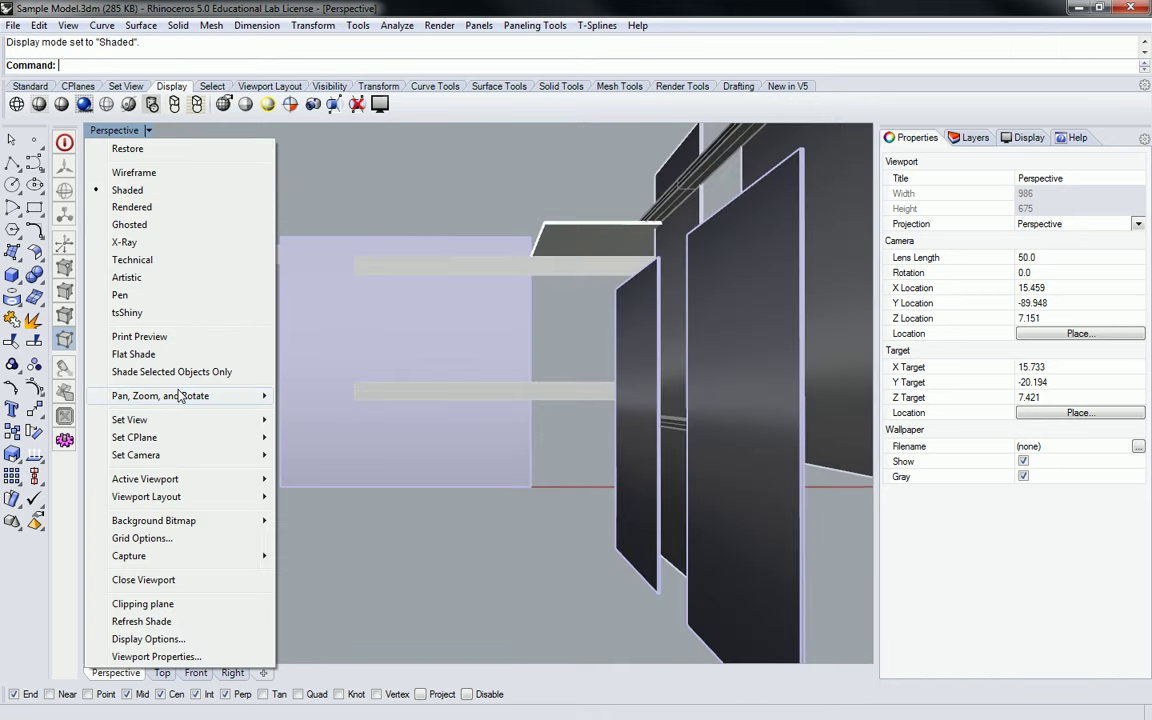
pyautogui.moveTo(175, 457)
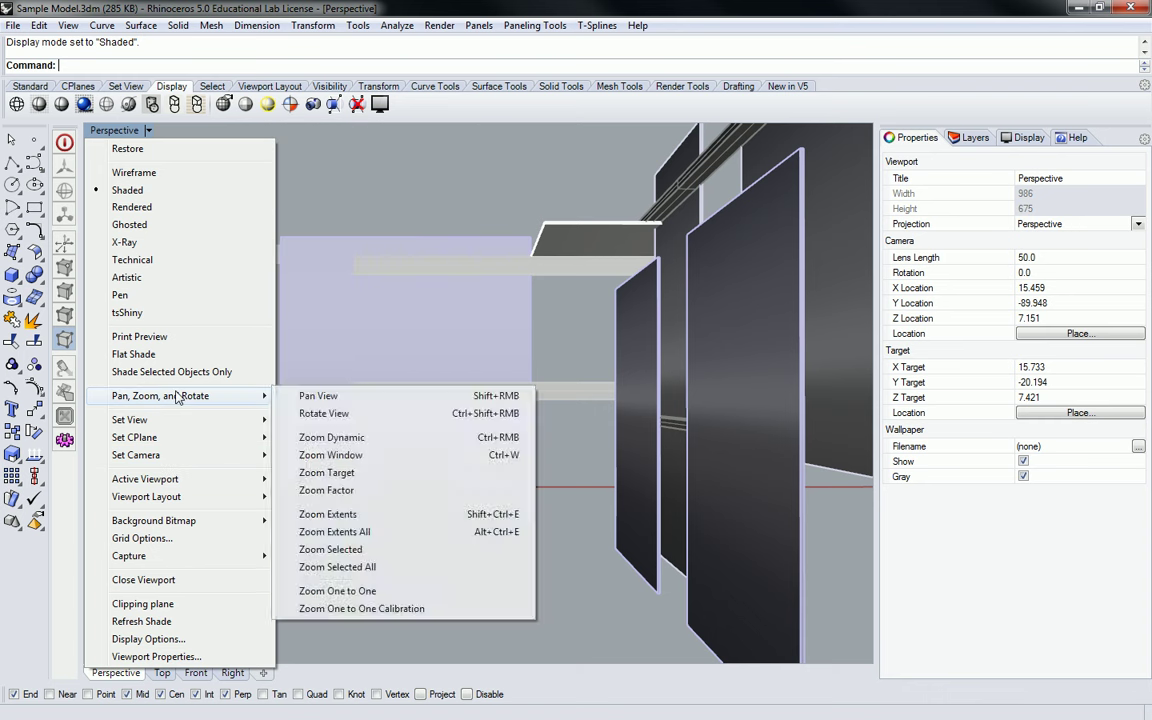
pyautogui.moveTo(223, 425)
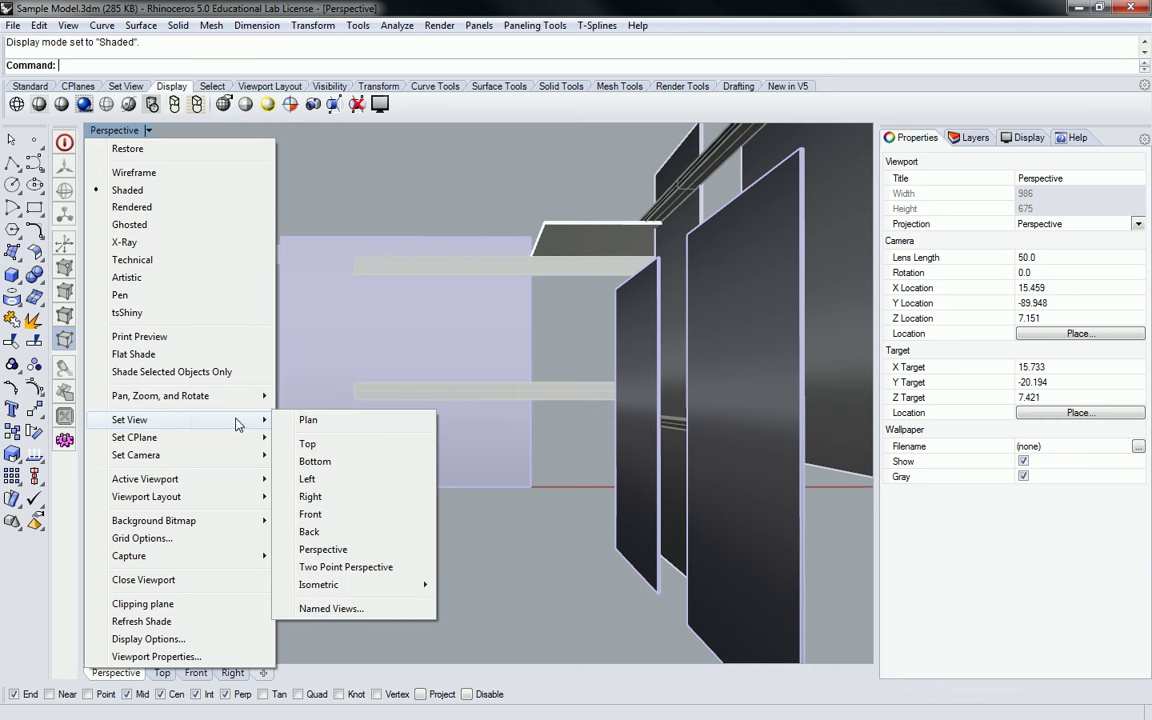
# - Save the current Perspective view as the named view 'Interior Corridor - 6''
pyautogui.click(331, 608)
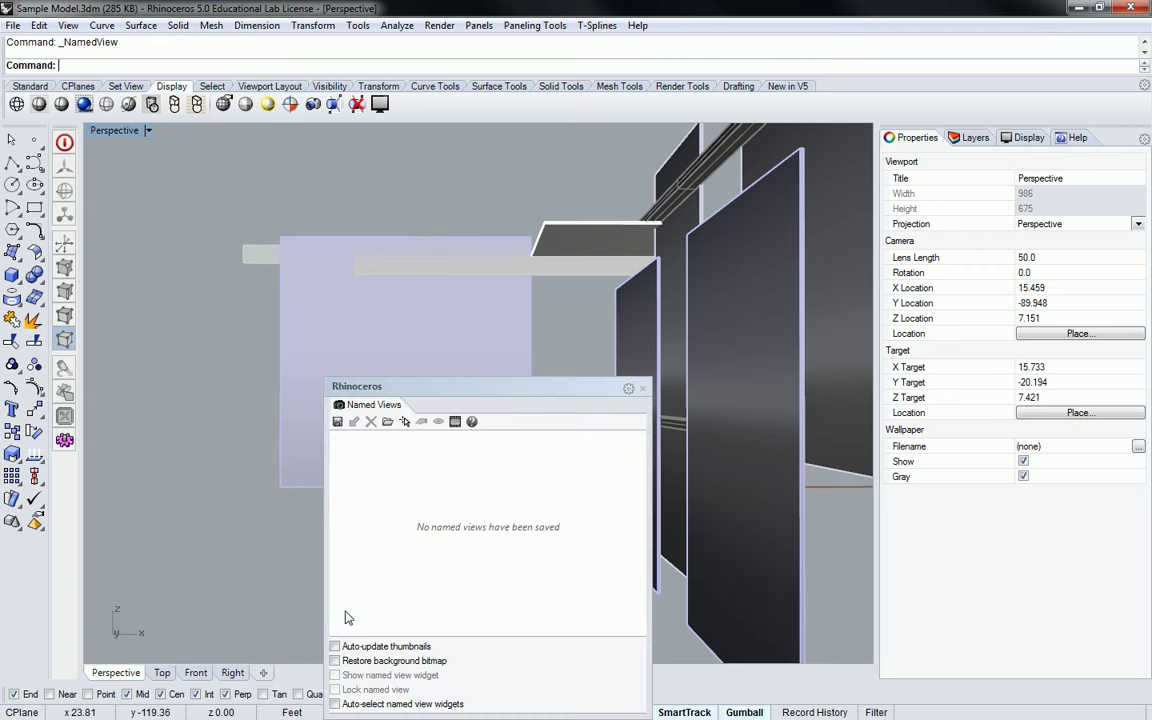
pyautogui.moveTo(460, 391); pyautogui.dragTo(459, 170)
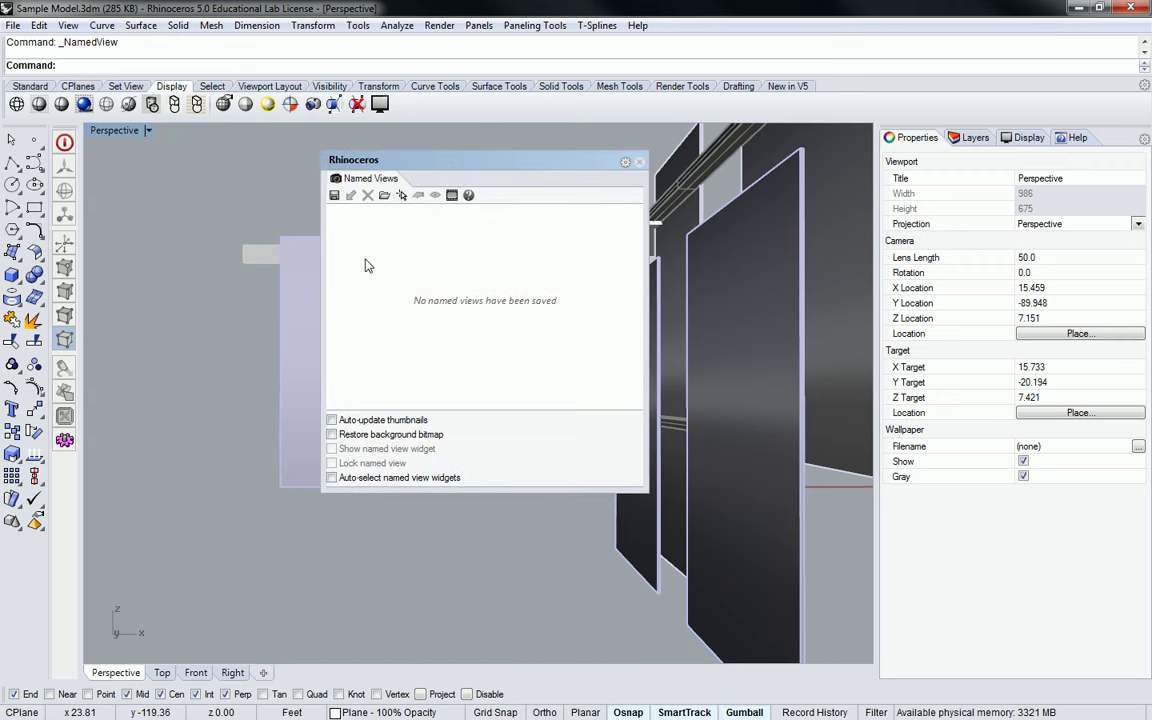
pyautogui.click(335, 196)
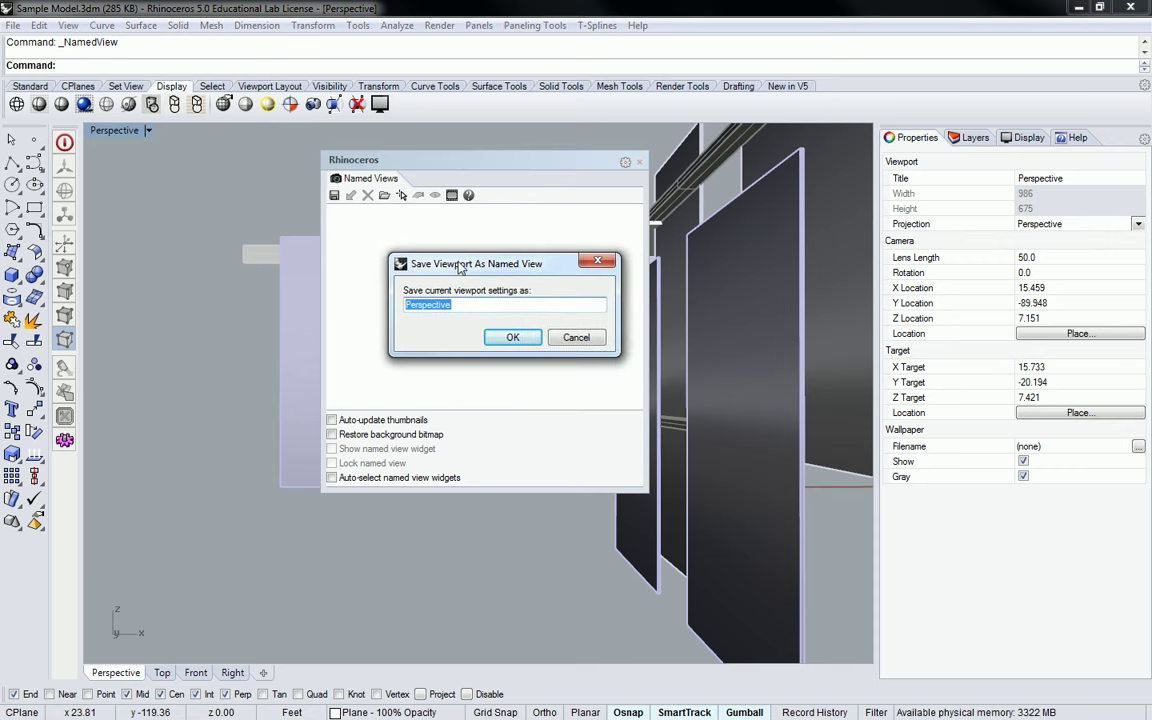
pyautogui.moveTo(461, 265); pyautogui.dragTo(451, 258)
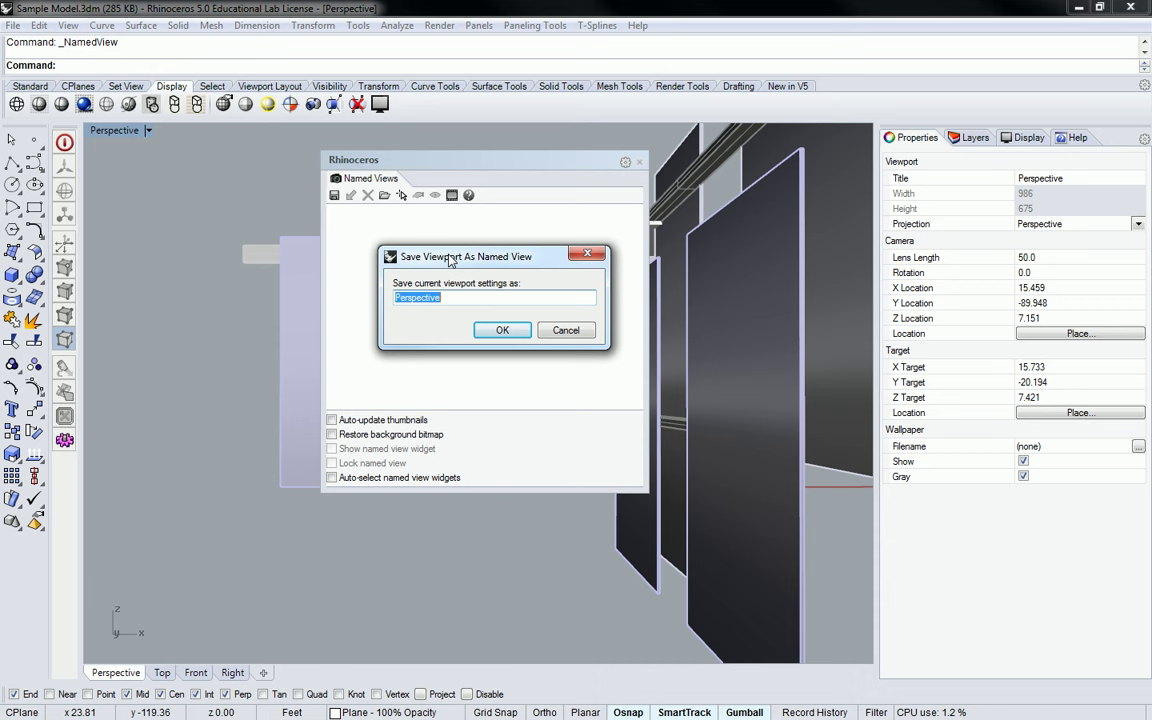
pyautogui.write('Interior Corr')
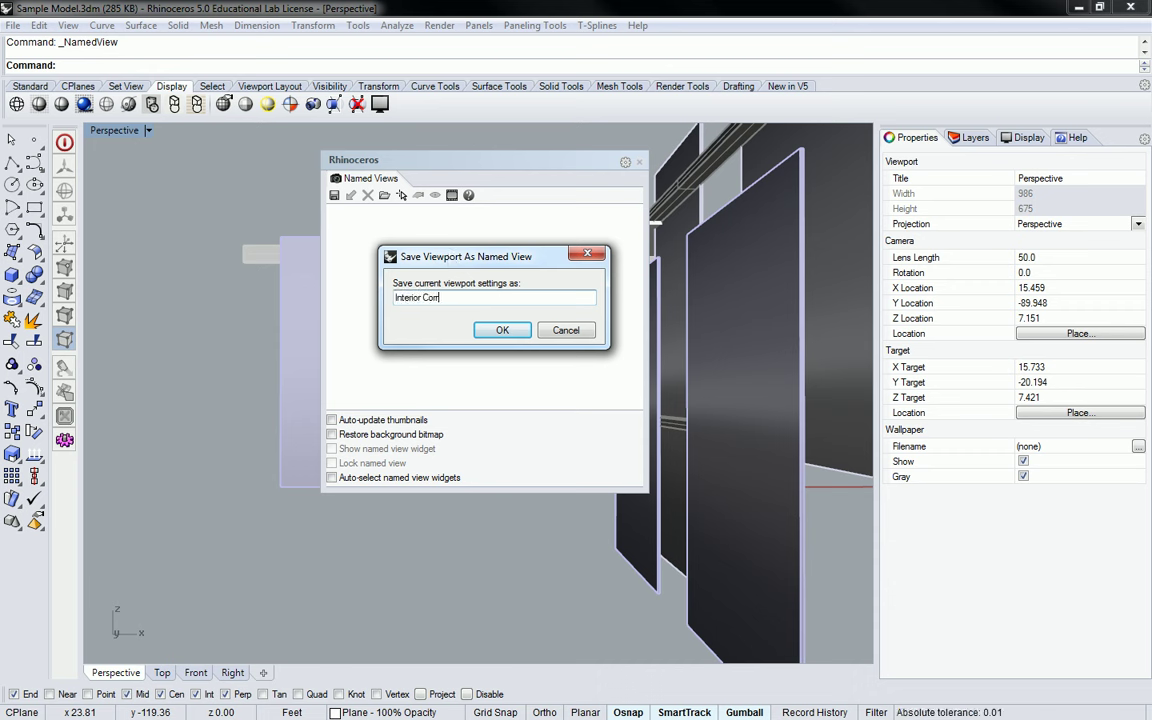
pyautogui.write("idor - 6'")
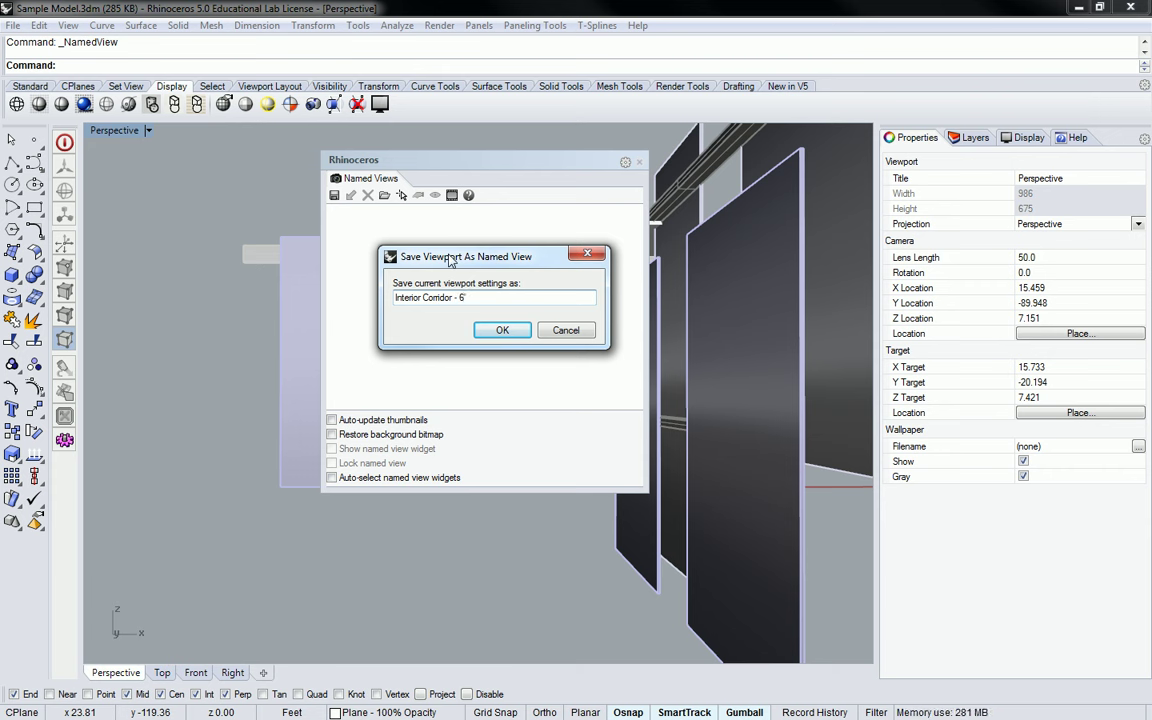
pyautogui.press('BackSpace')
pyautogui.click(502, 331)
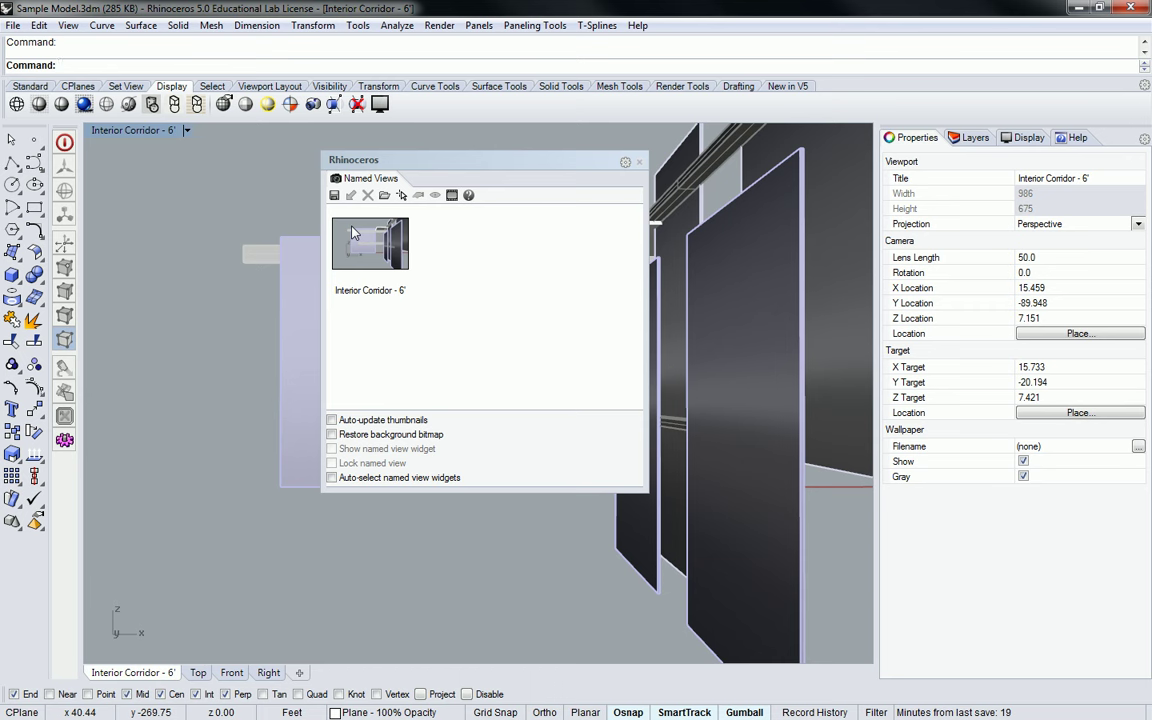
# - Close Named Views, orbit away from the saved camera, and return to four viewports
pyautogui.click(640, 161)
pyautogui.moveTo(540, 231); pyautogui.dragTo(252, 275, button='right')
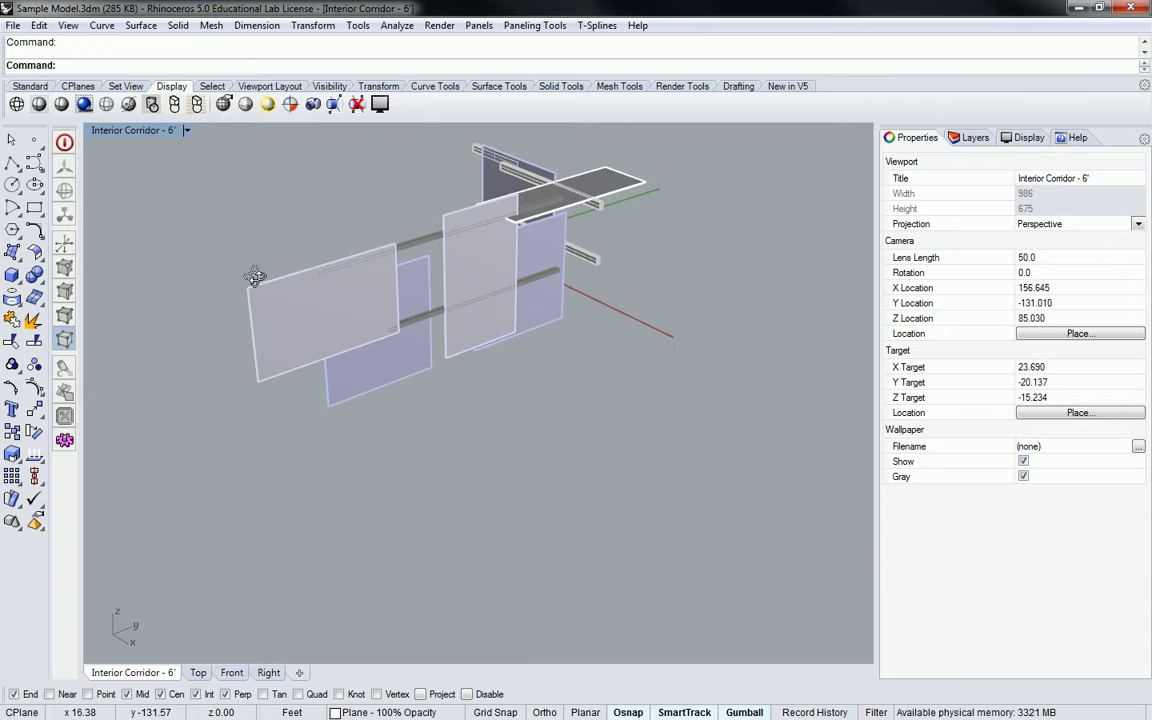
pyautogui.doubleClick(117, 131)
pyautogui.scroll(4, 690, 262)
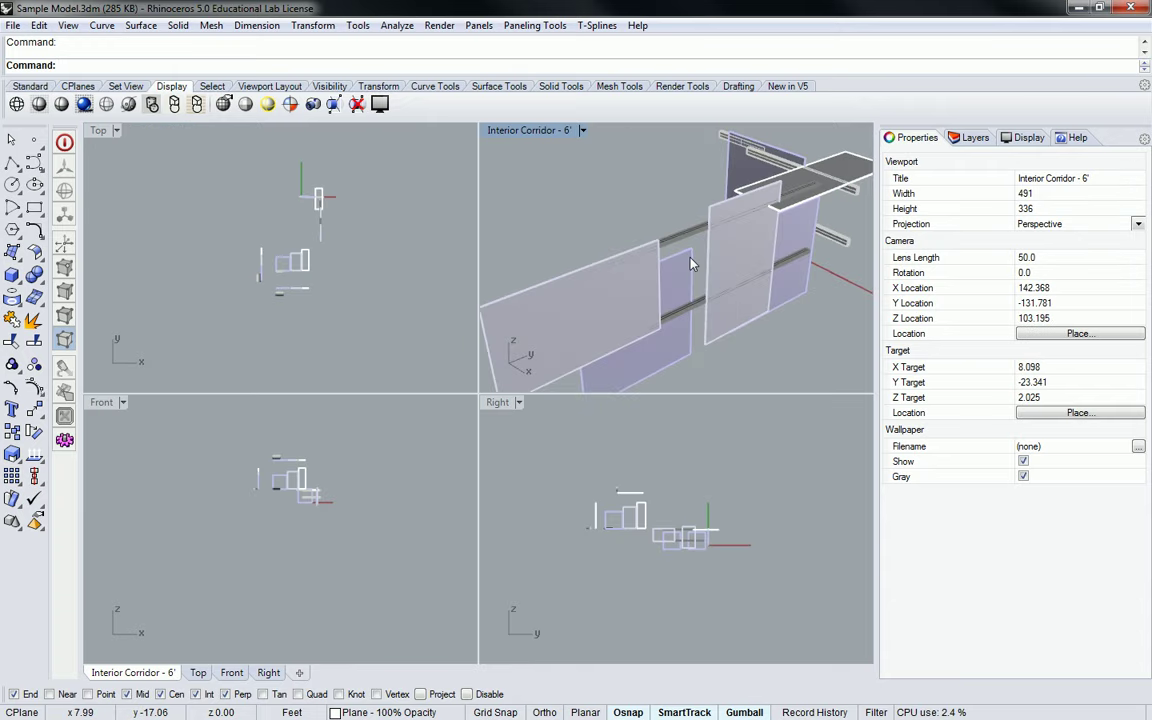
pyautogui.scroll(-3, 728, 256)
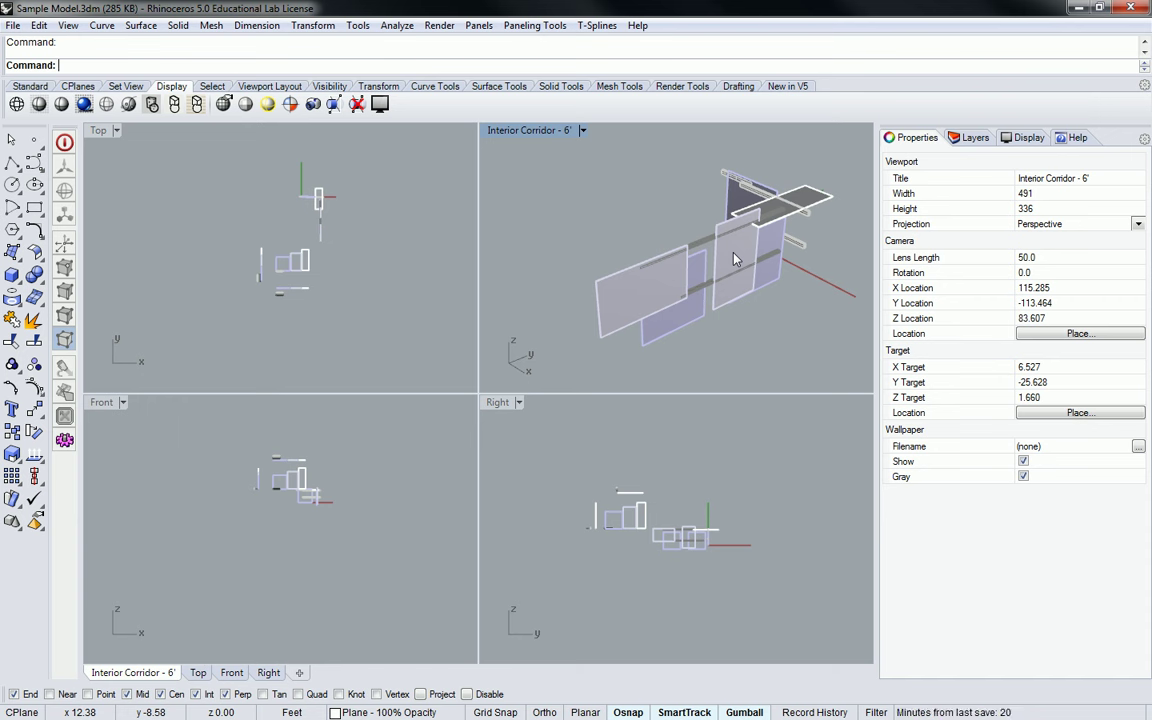
# - Restore the 'Interior Corridor - 6'' view in Perspective and maximize that viewport
pyautogui.click(507, 131)
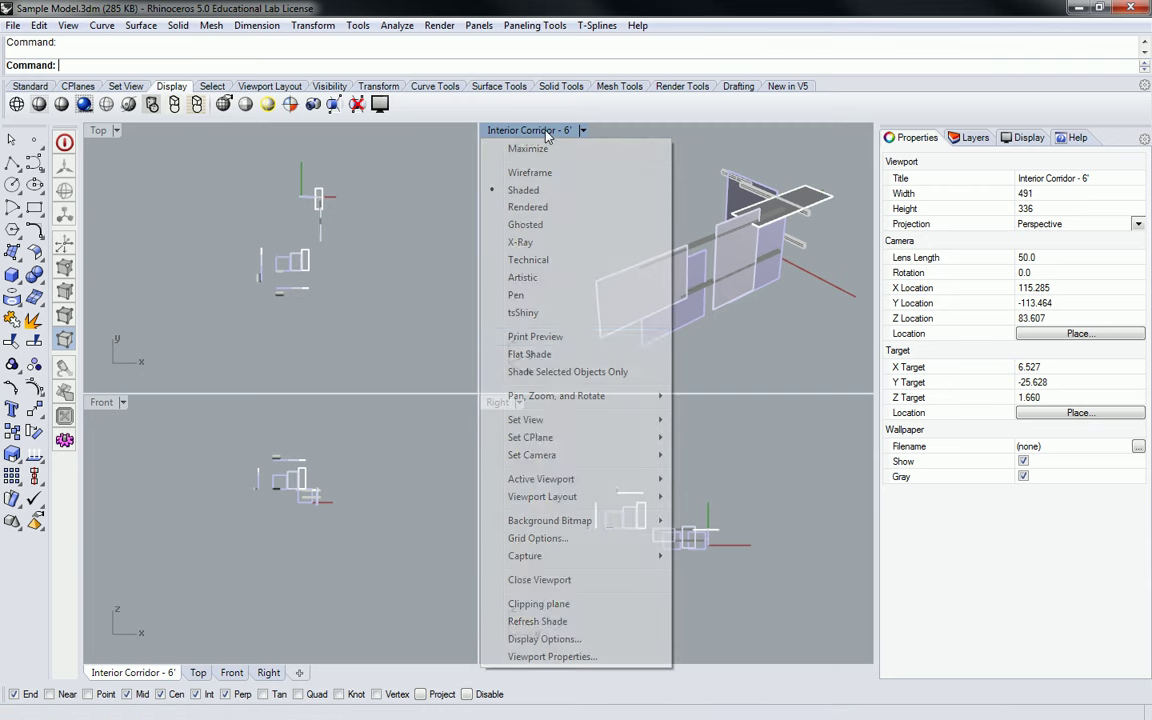
pyautogui.moveTo(588, 424)
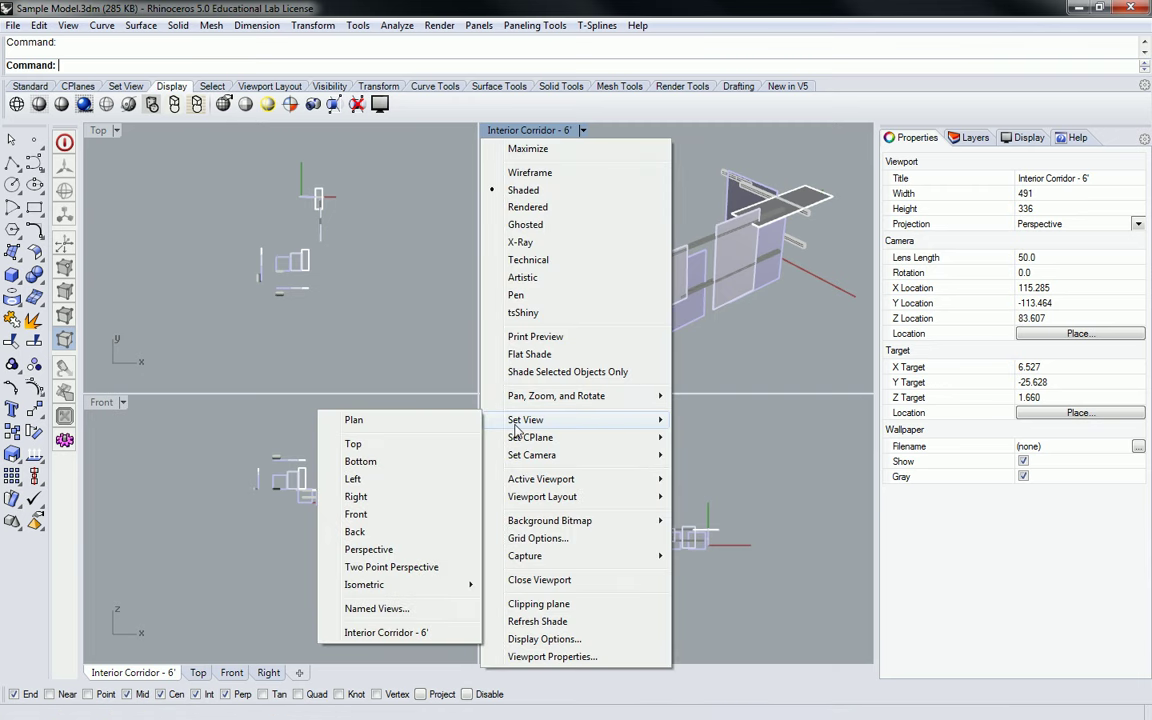
pyautogui.click(404, 634)
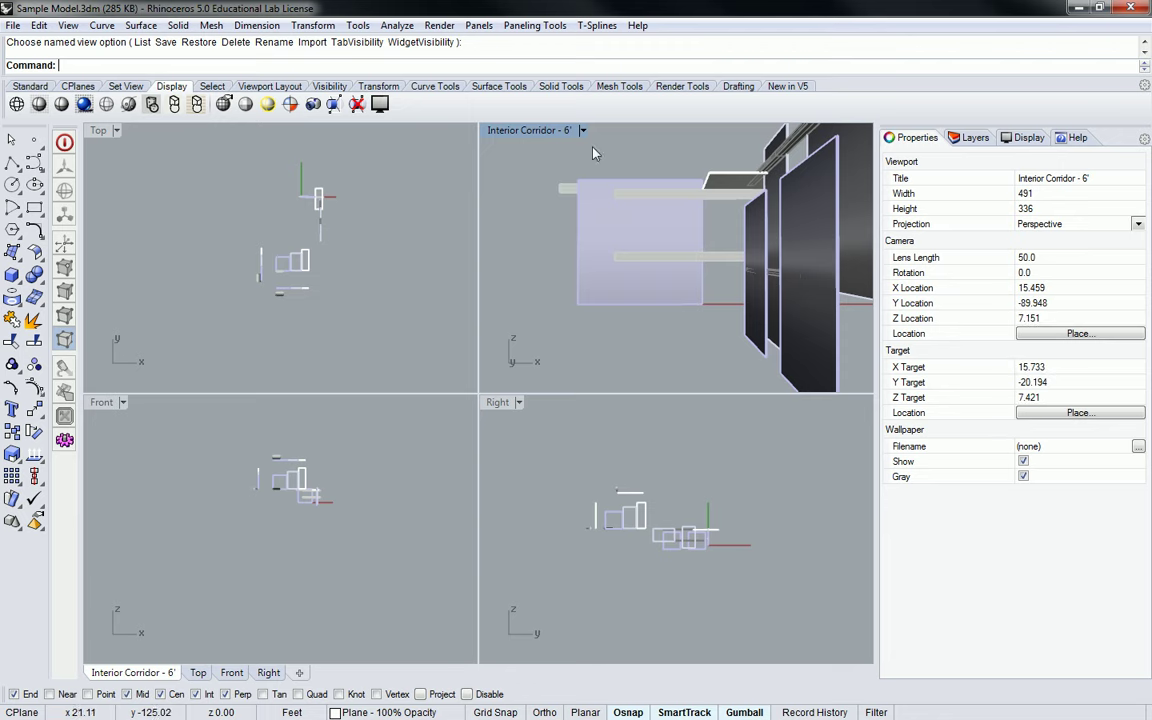
pyautogui.doubleClick(533, 131)
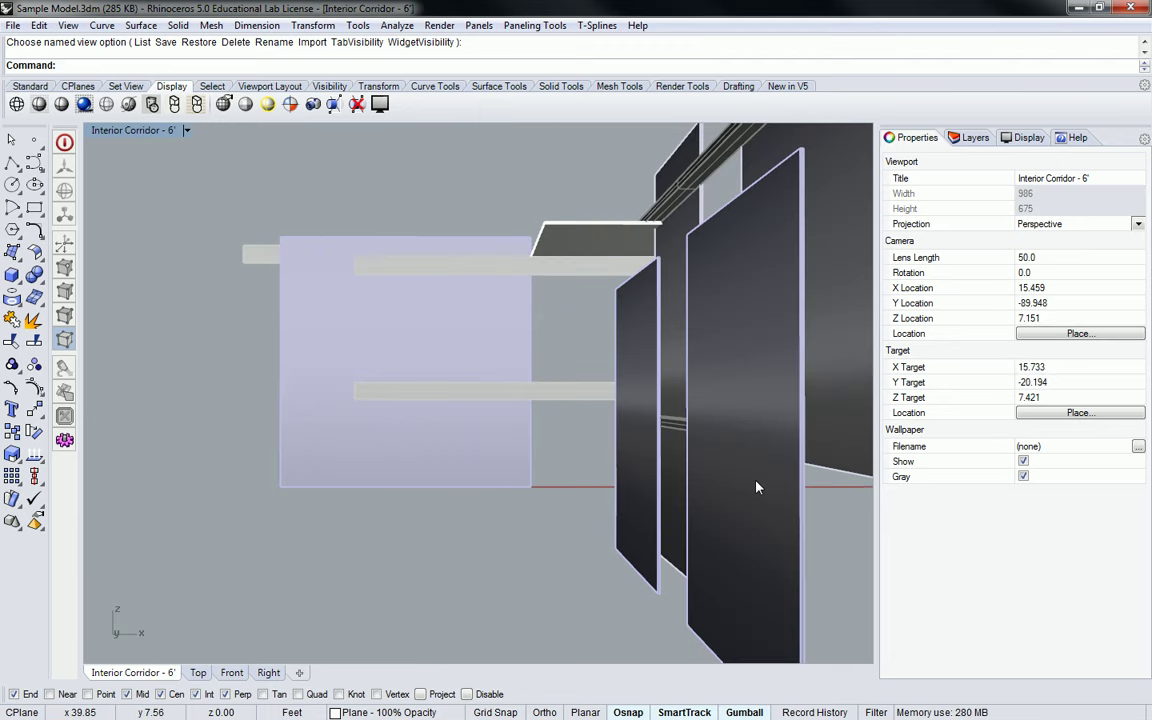